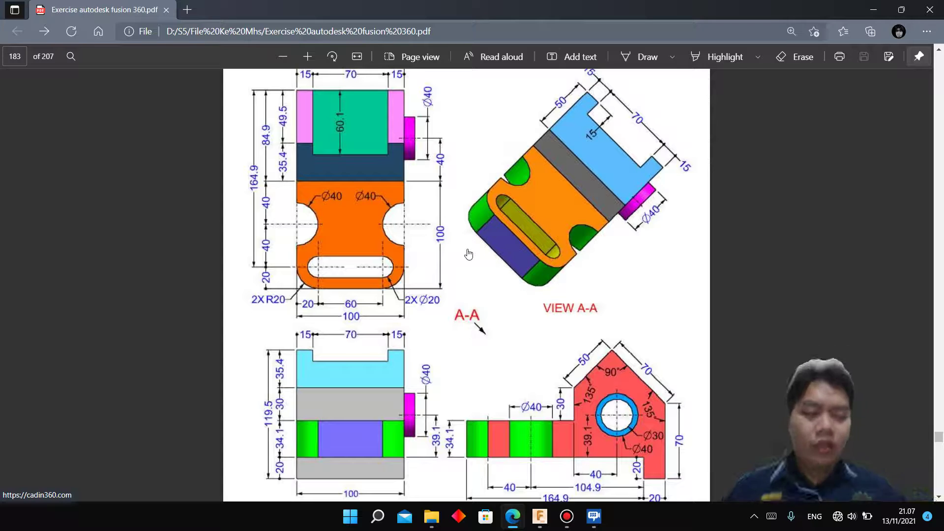
Review the Exercise 178 drawing down to its front and section A-A views, then switch to Fusion 360
scroll(469, 253, "up", 3)
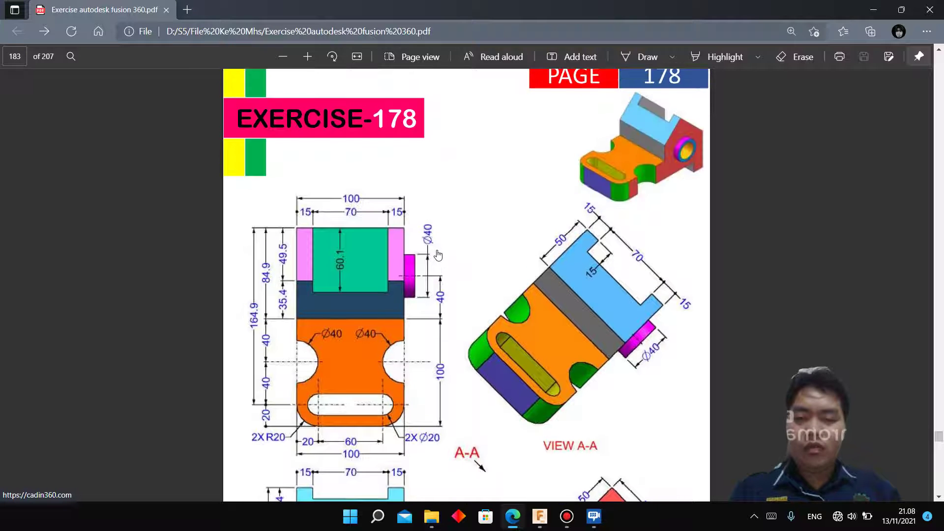
scroll(453, 284, "down", 3)
scroll(482, 308, "down", 3)
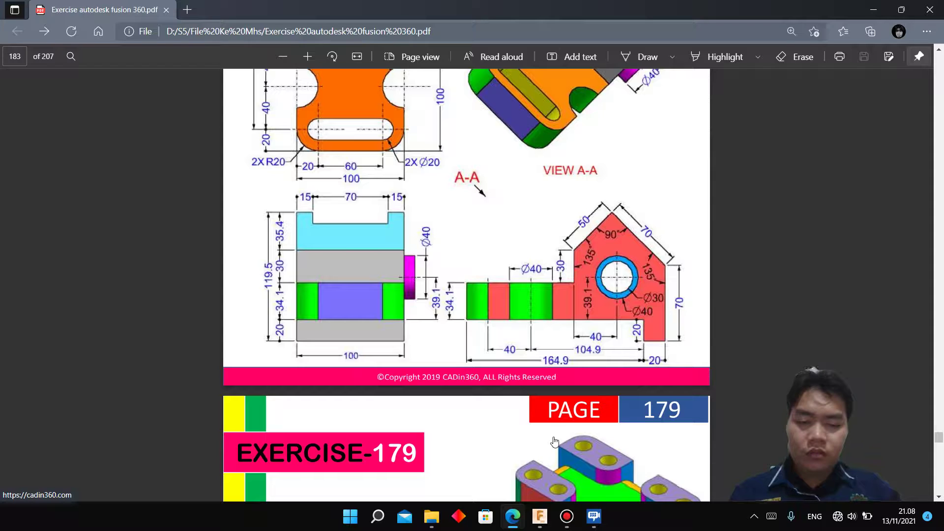
scroll(554, 441, "down", 2)
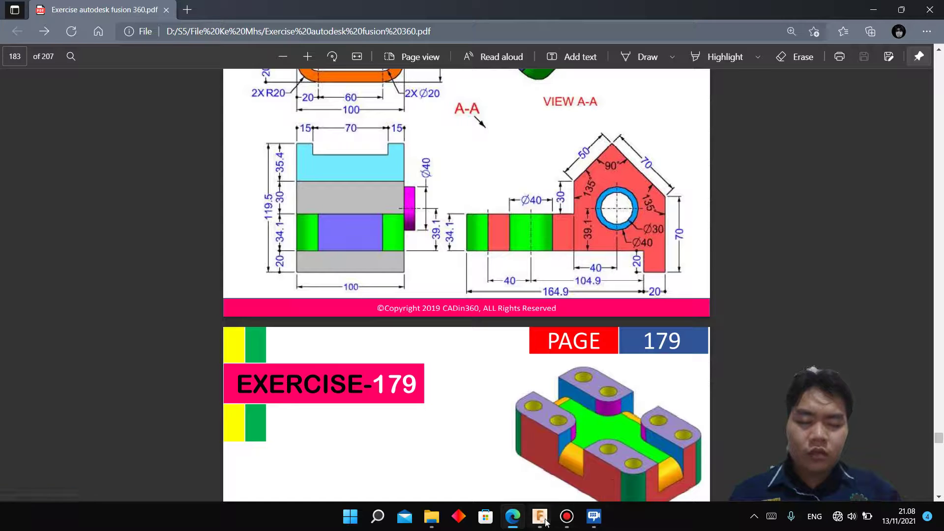
left_click(540, 517)
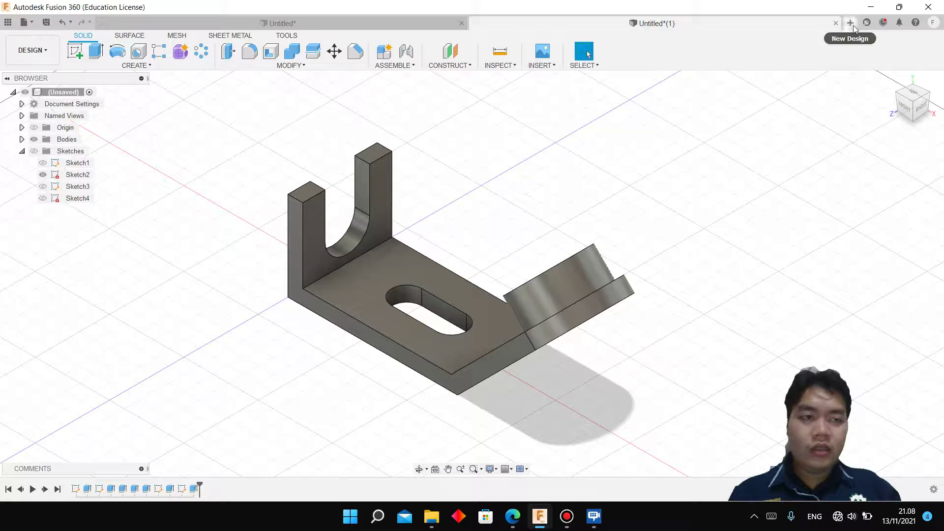
Create a new empty design and start a sketch on the right-side (YZ) origin plane
left_click(850, 23)
left_click(82, 58)
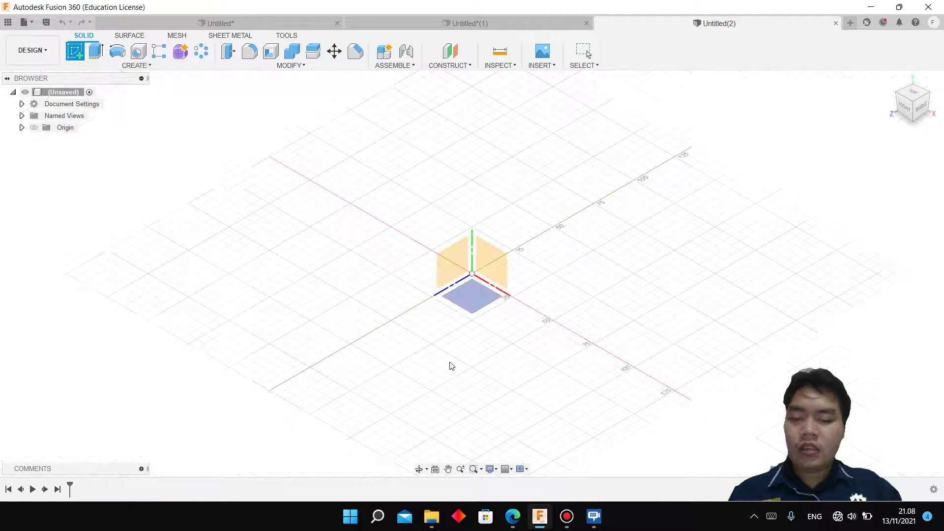
left_click(514, 517)
scroll(535, 424, "up", 5)
scroll(534, 424, "up", 1)
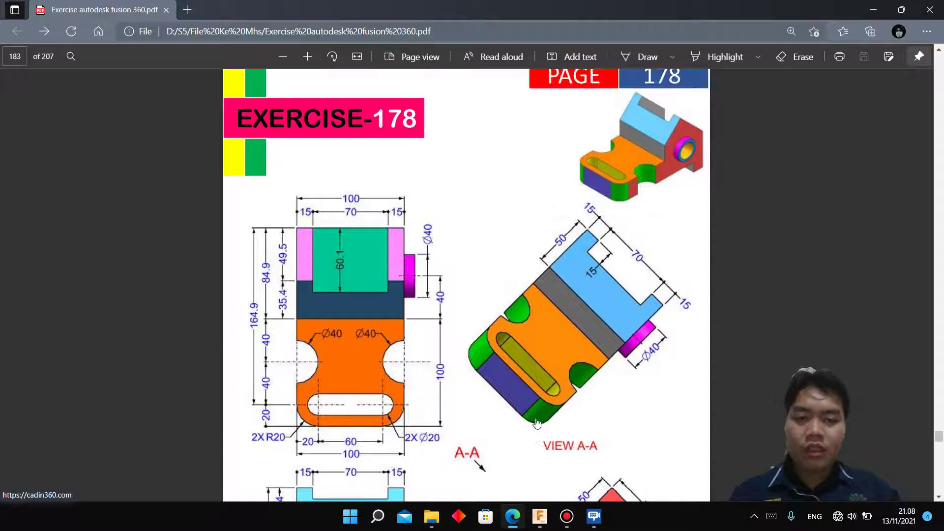
scroll(534, 424, "down", 4)
left_click(540, 516)
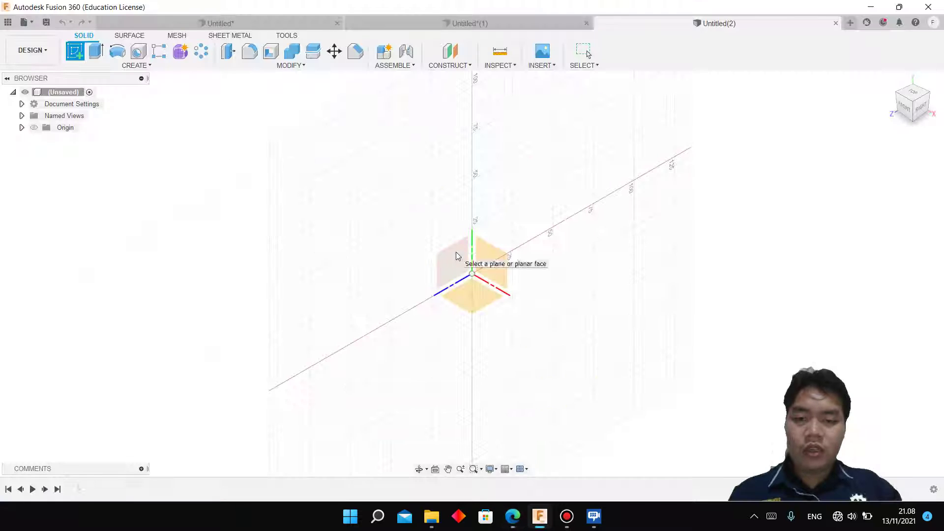
left_click(456, 251)
left_click(523, 517)
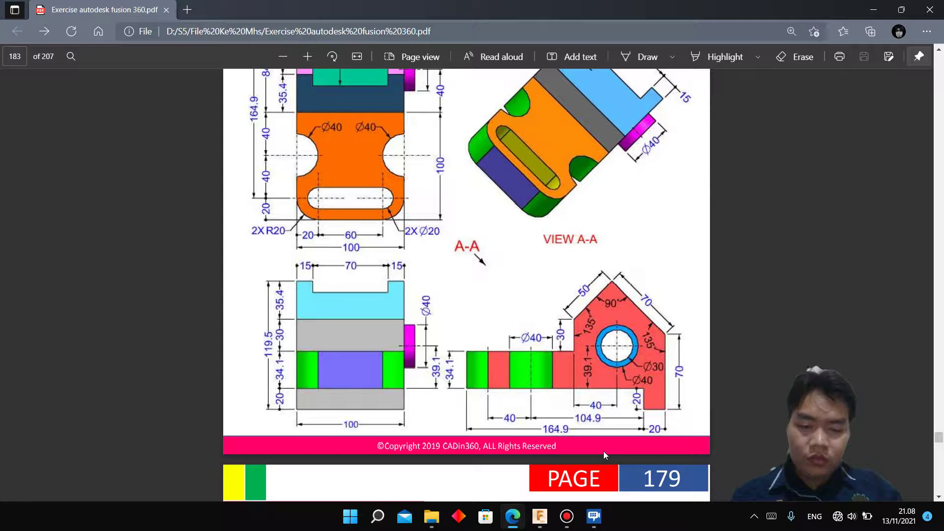
left_click(540, 514)
Draw a 184.9 × 34.1 mm rectangle with its corner at the origin
left_click(96, 51)
left_click(495, 312)
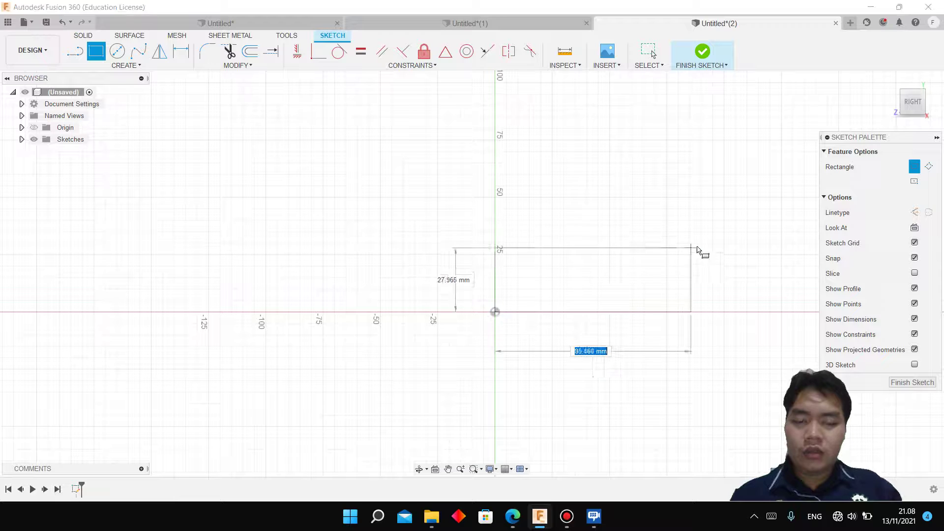
type("184")
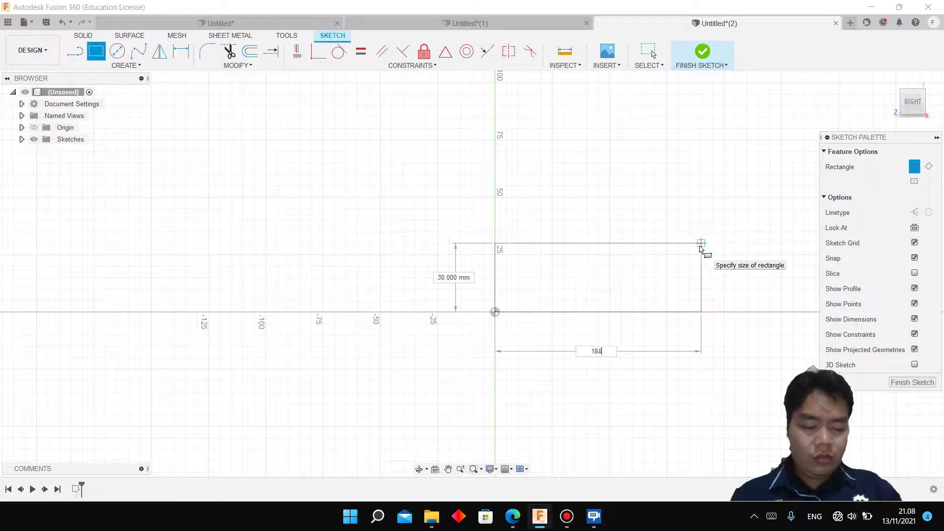
type(".")
key("Tab")
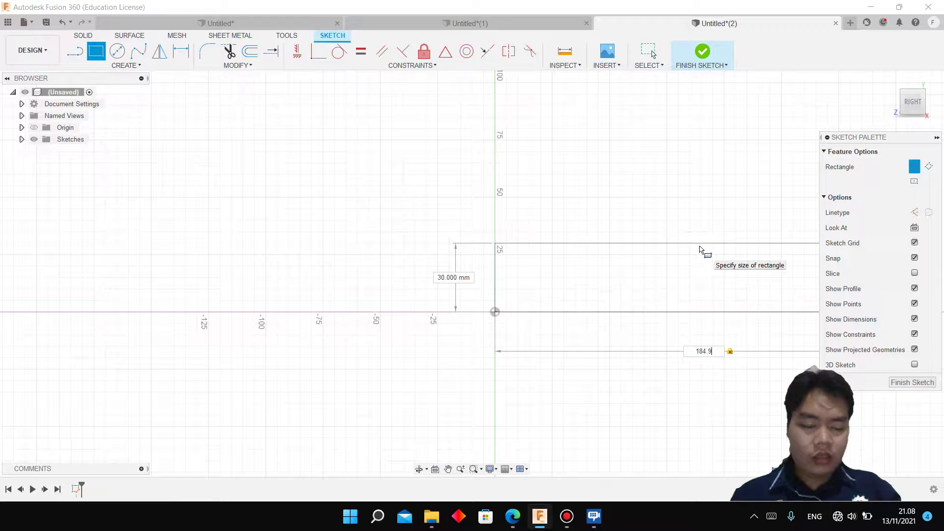
key("Tab")
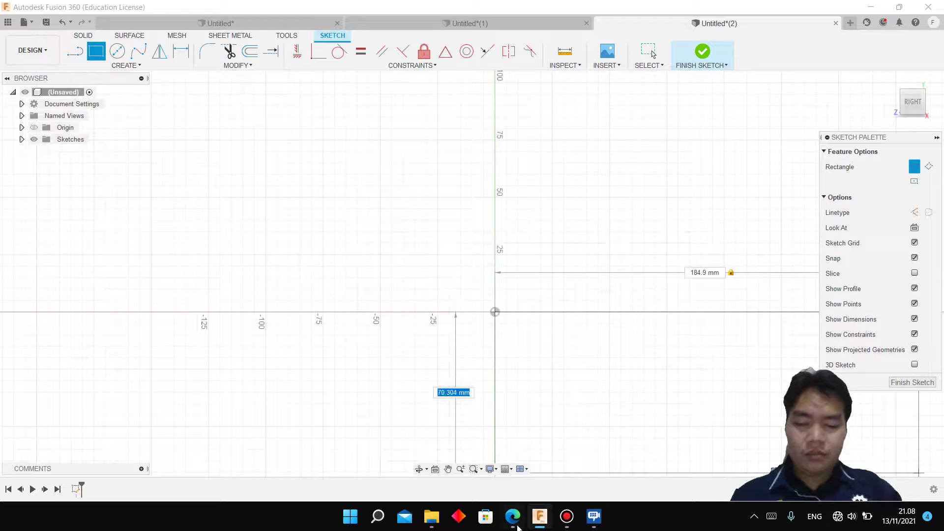
left_click(519, 526)
left_click(539, 517)
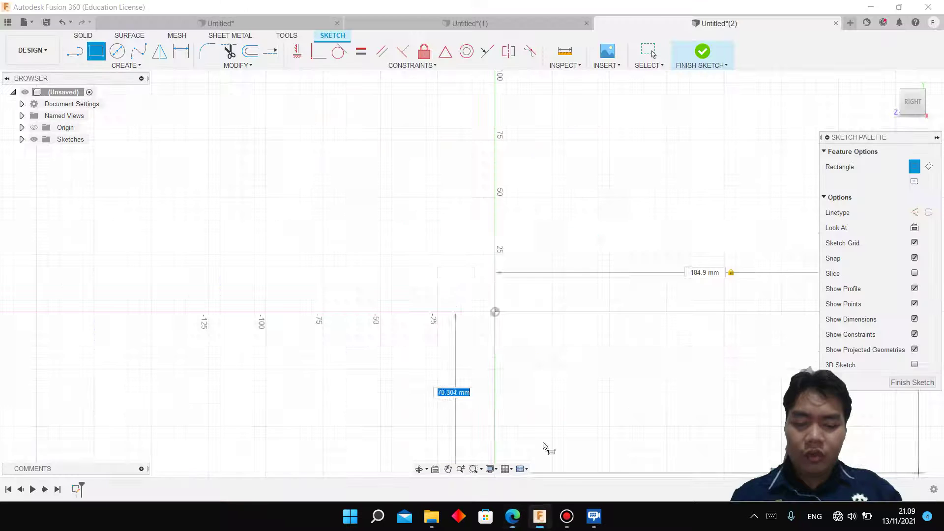
type("34.1")
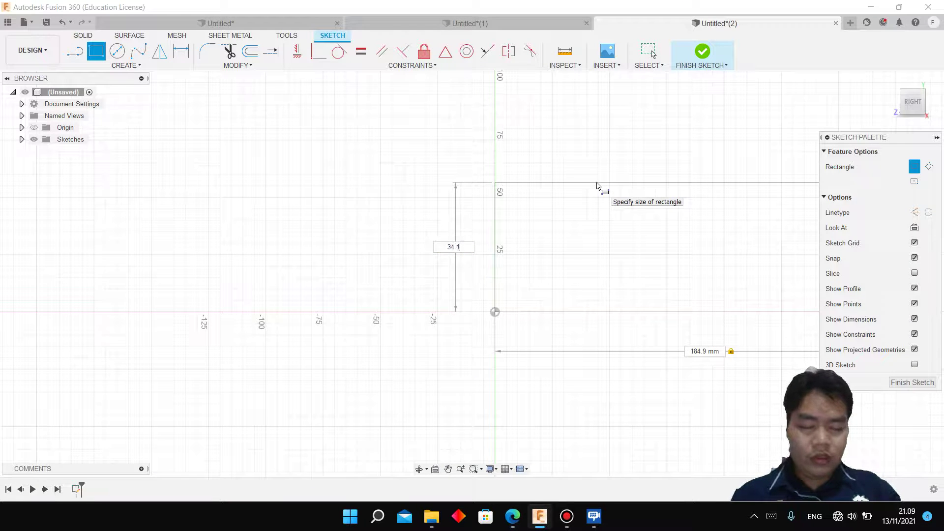
key("Return")
Fit the whole rectangle in view and recheck the exercise drawing
scroll(599, 187, "down", 2)
middle_click_drag(601, 216, 504, 249)
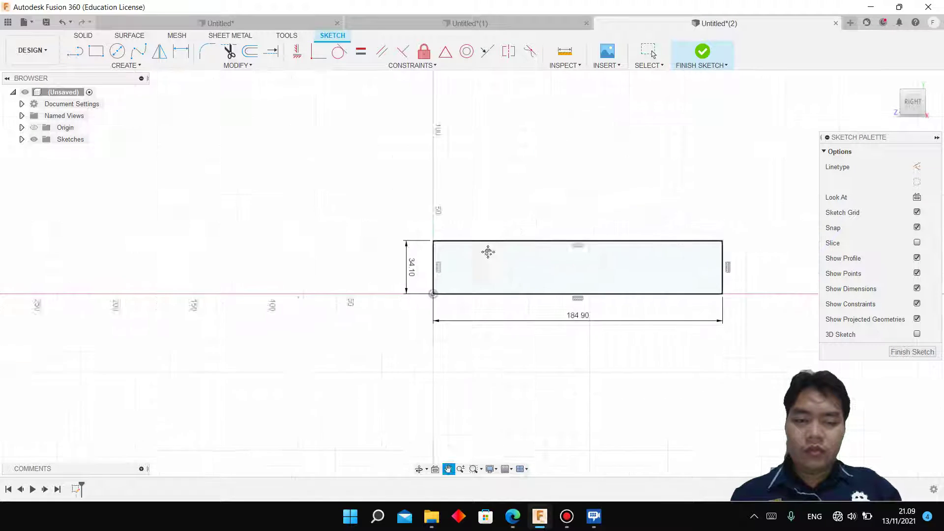
scroll(480, 312, "down", 1)
left_click(513, 516)
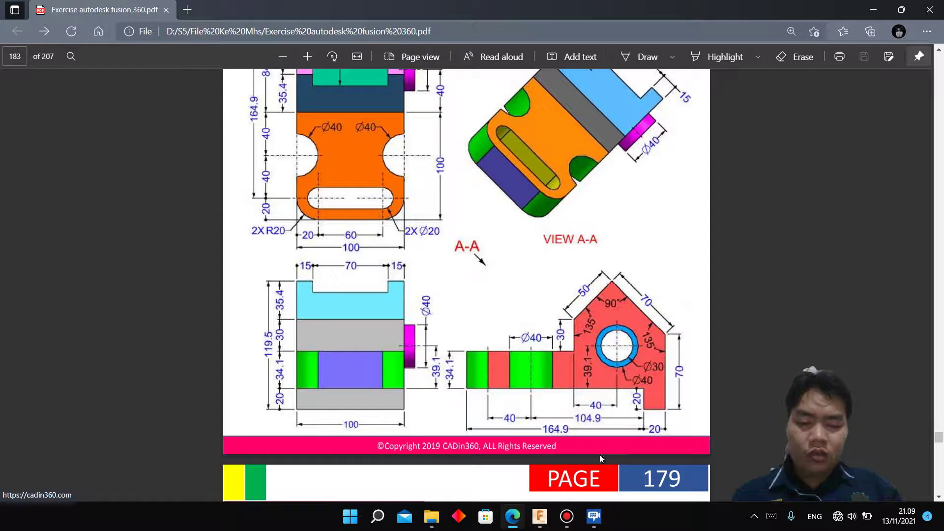
left_click(540, 516)
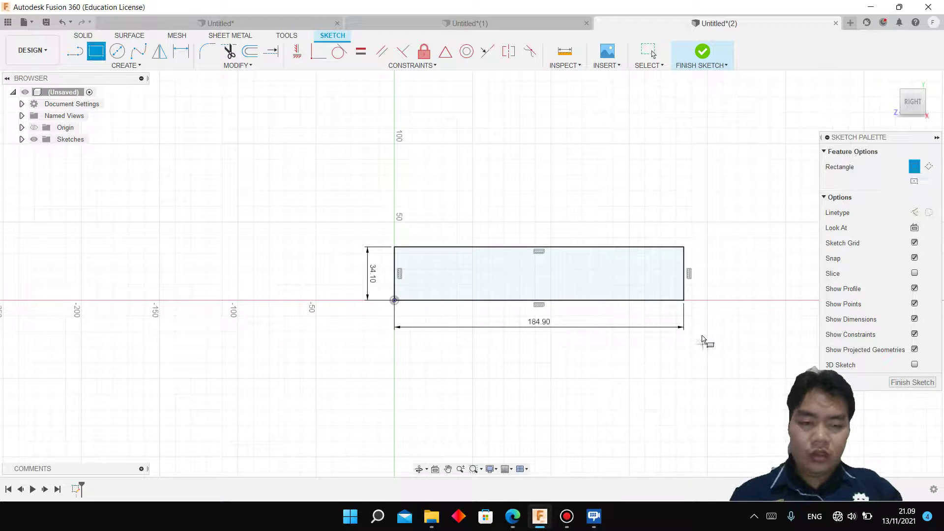
Add a 20 × 20 mm square at the base's lower-right corner and trim the overlapping edges
left_click(683, 300)
type("20")
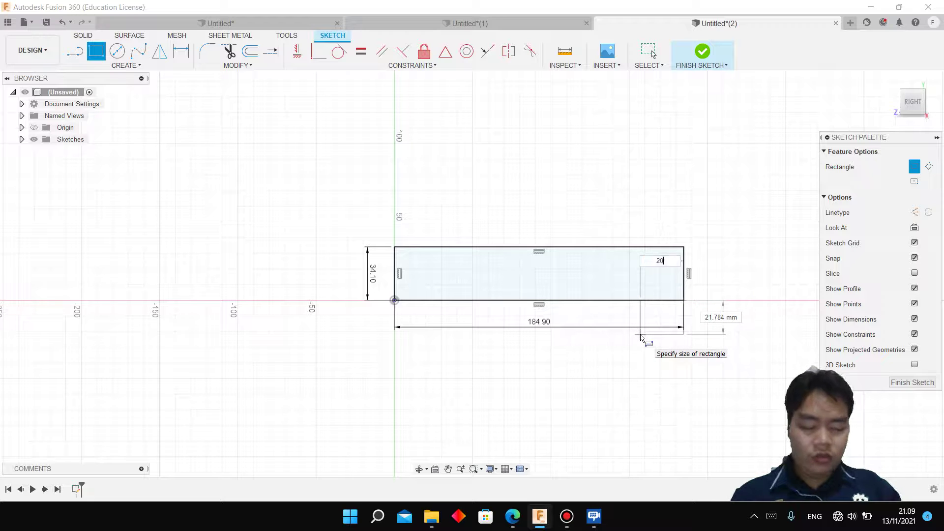
key("Tab")
type("20")
key("Return")
key("Escape")
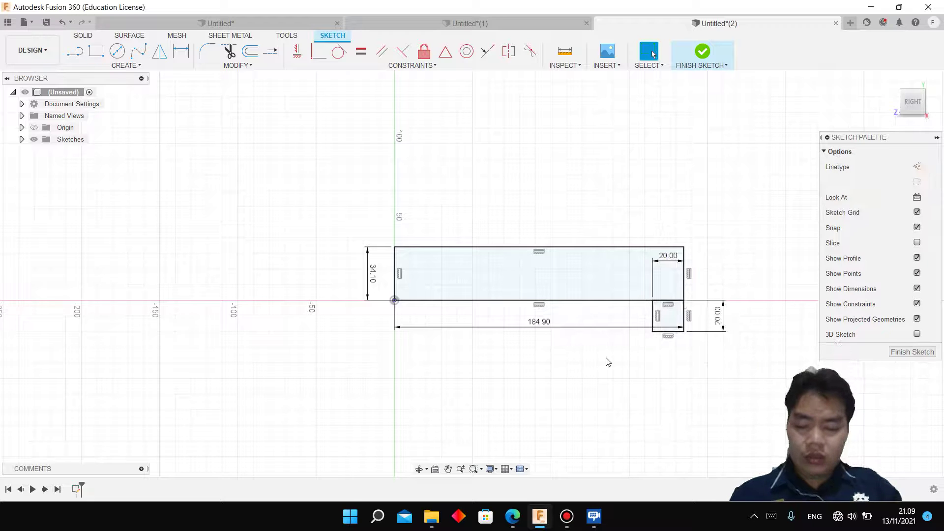
key("t")
left_click(674, 301)
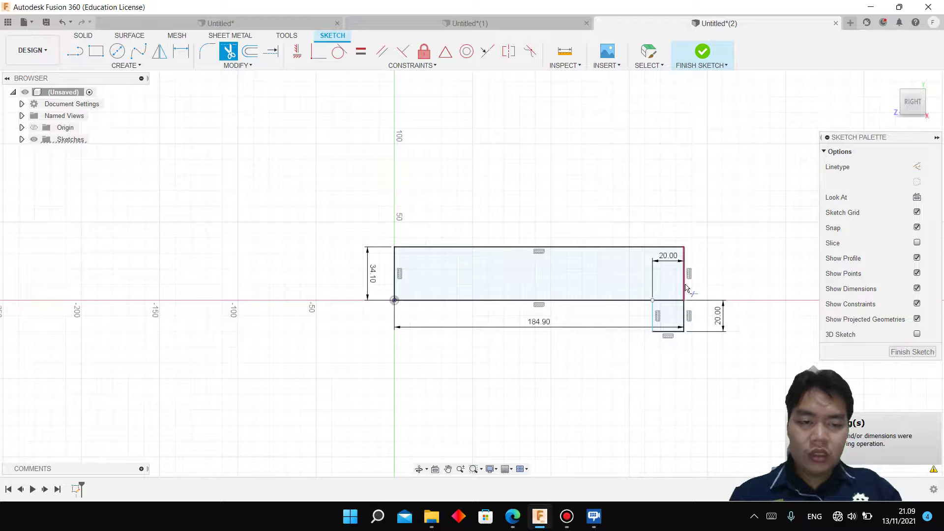
left_click(686, 289)
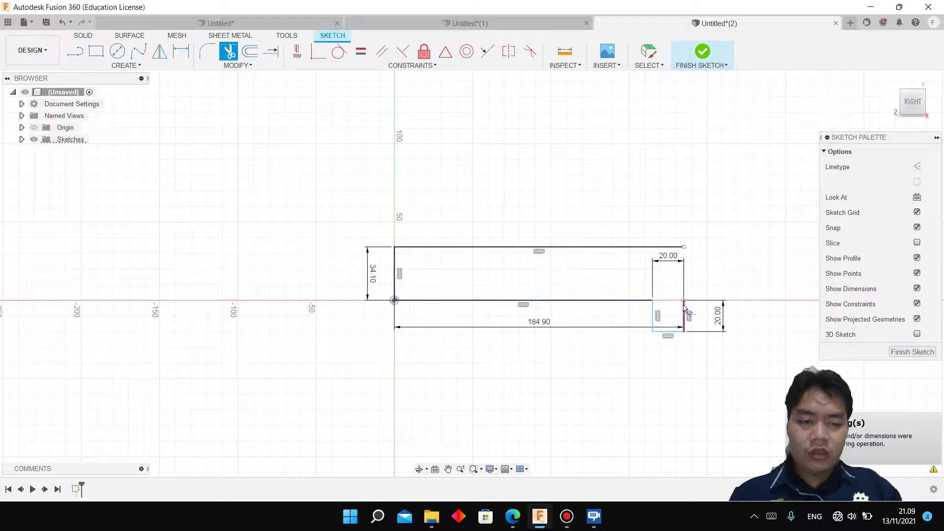
left_click(684, 309)
Draw a 70 mm vertical edge up from the square's bottom-right corner
key("l")
left_click(683, 332)
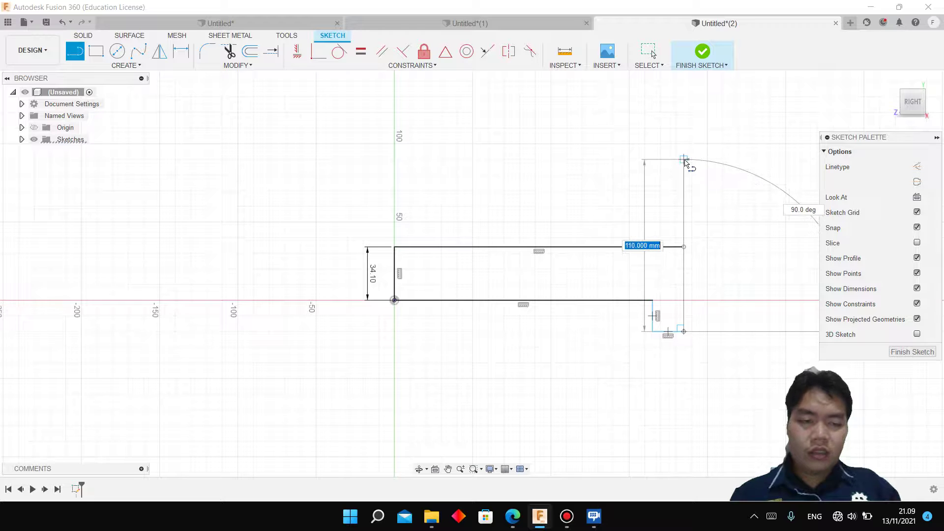
type("70")
key("Return")
key("Escape")
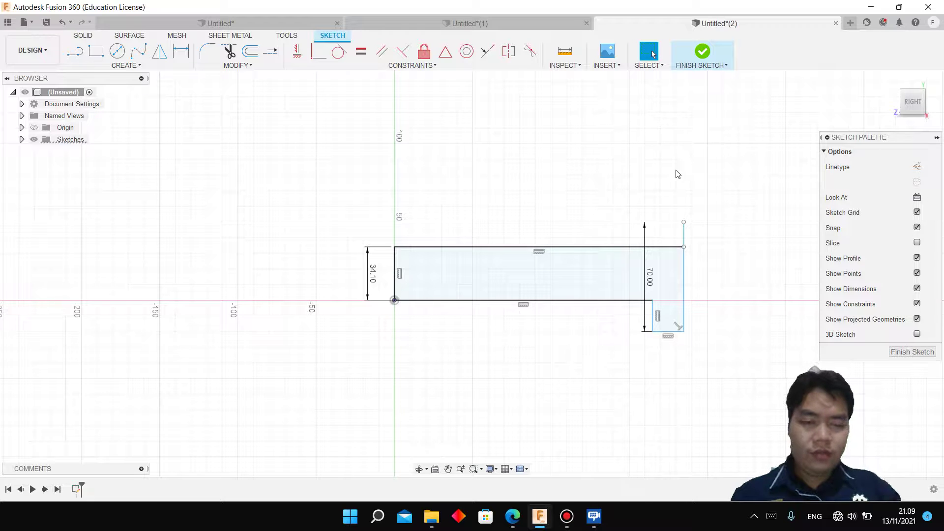
left_click(514, 516)
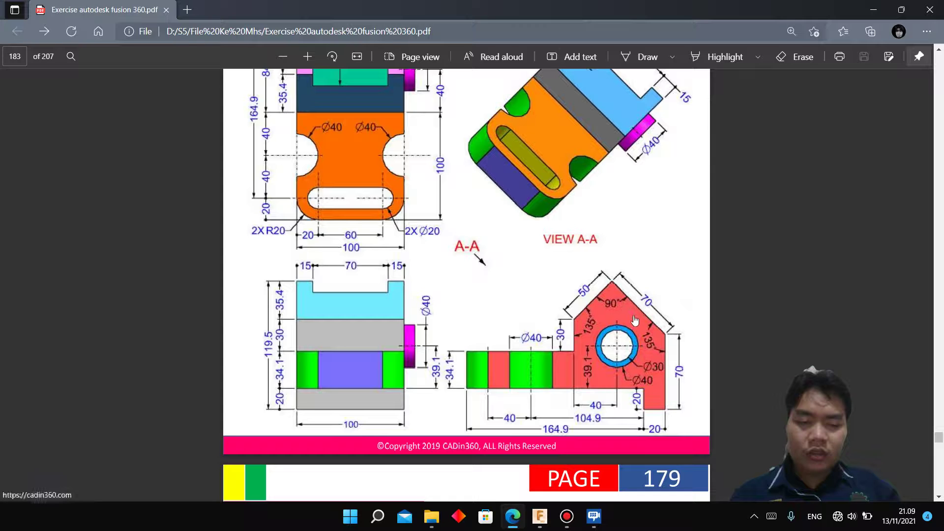
Draw a 70 mm slanted edge at 135° from the top of the vertical edge
left_click(542, 514)
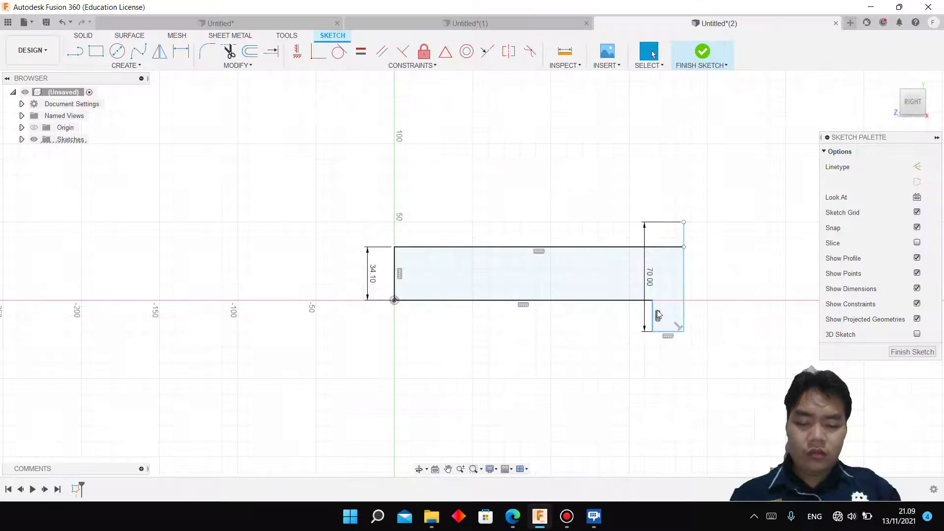
key("l")
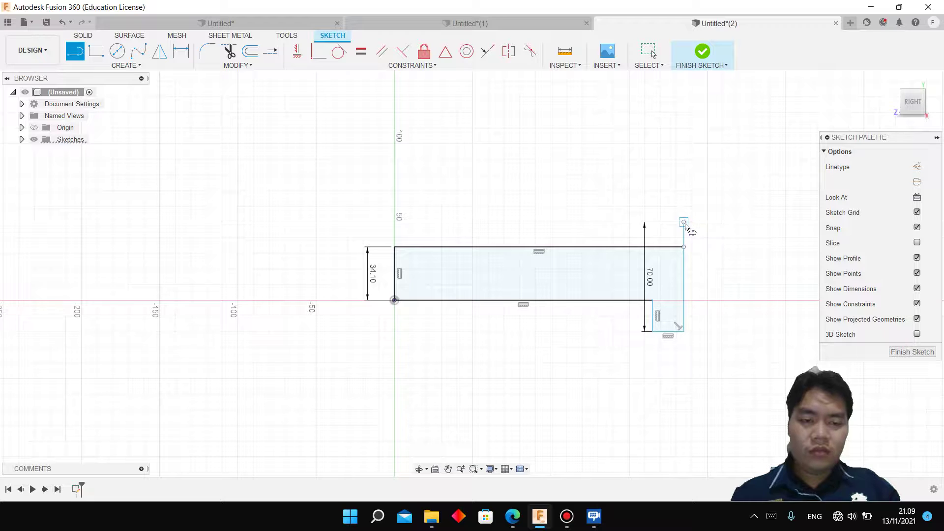
left_click(684, 221)
type("70")
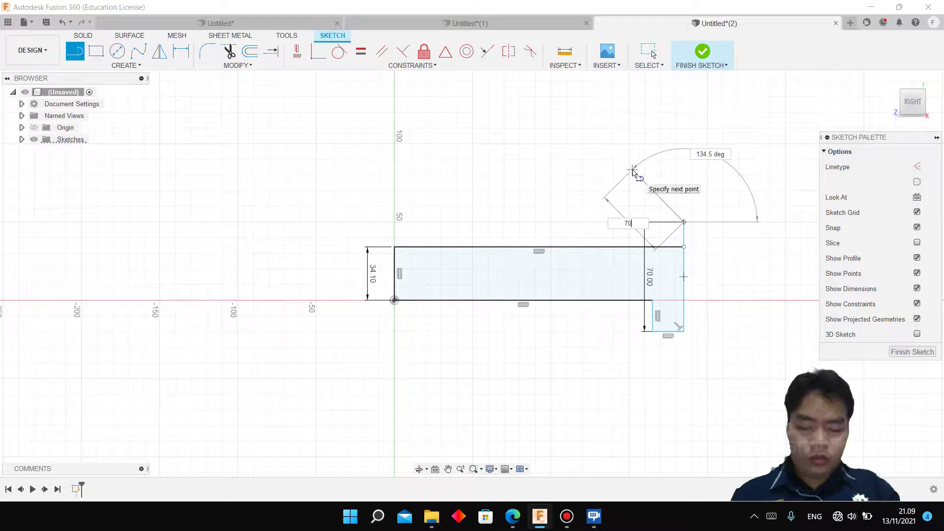
key("Tab")
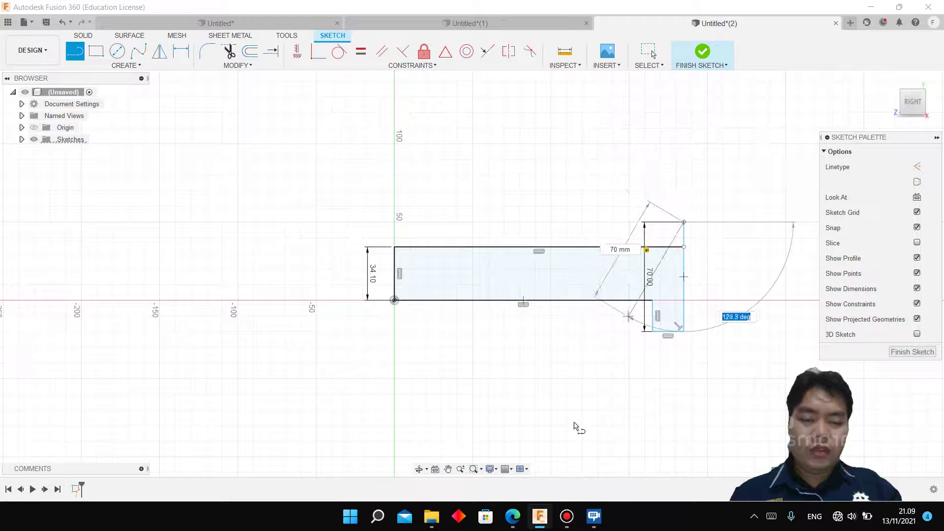
left_click(543, 514)
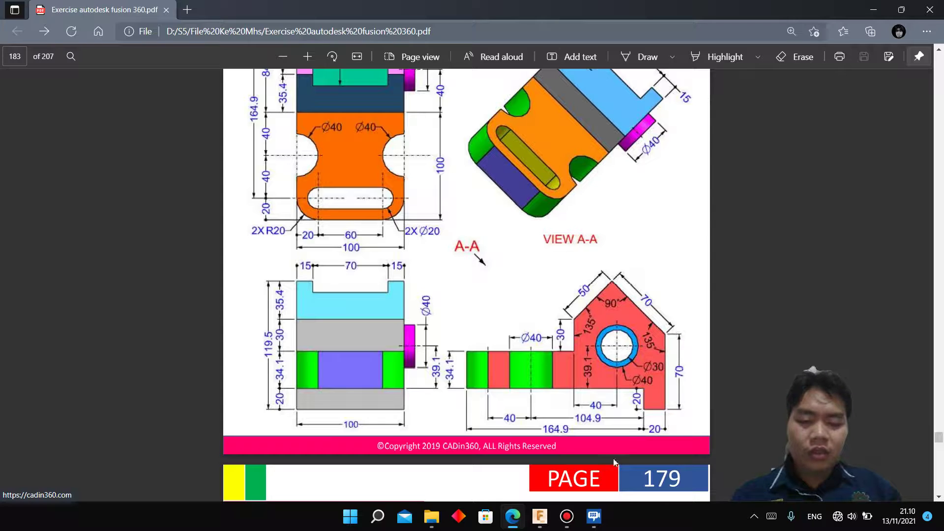
left_click(539, 516)
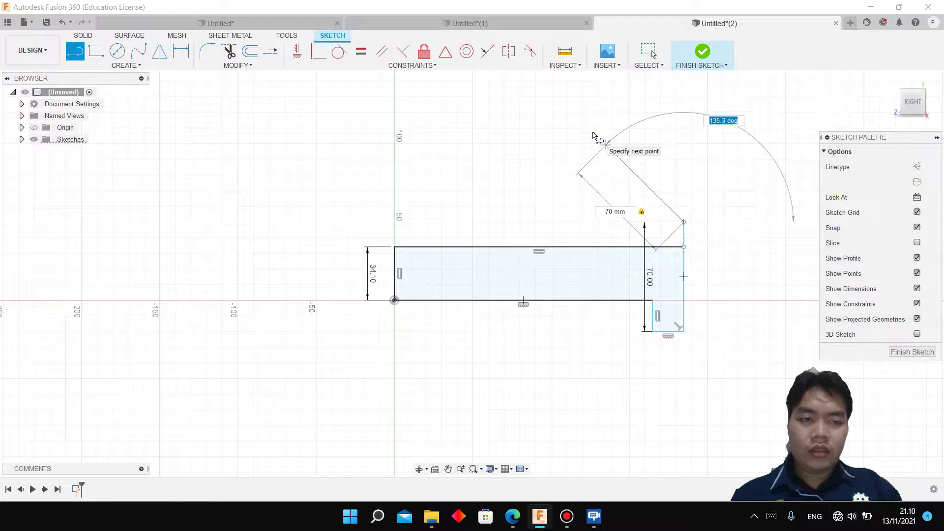
type("135")
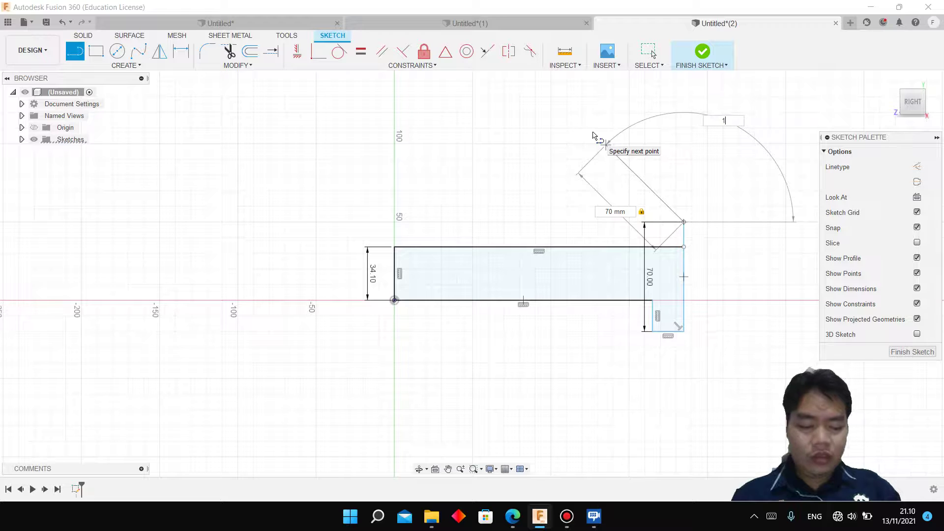
key("Return")
key("Escape")
key("d")
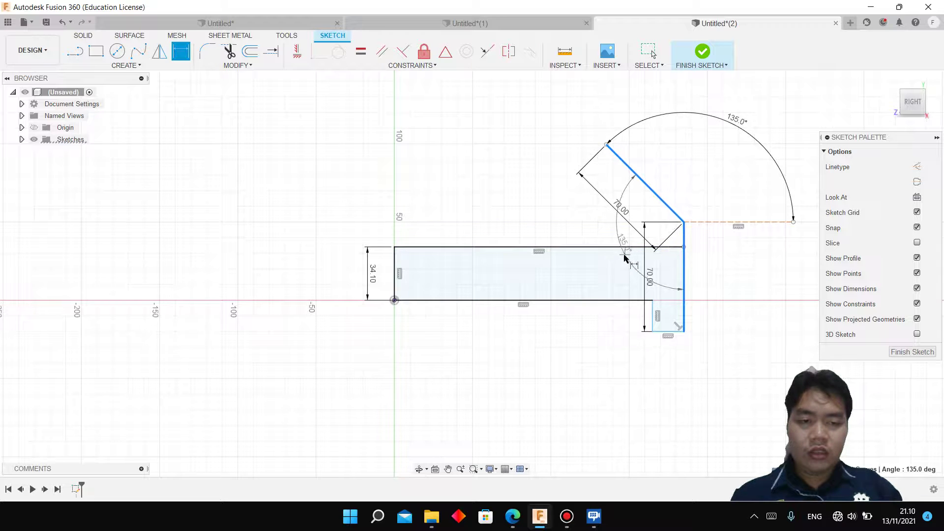
key("Escape")
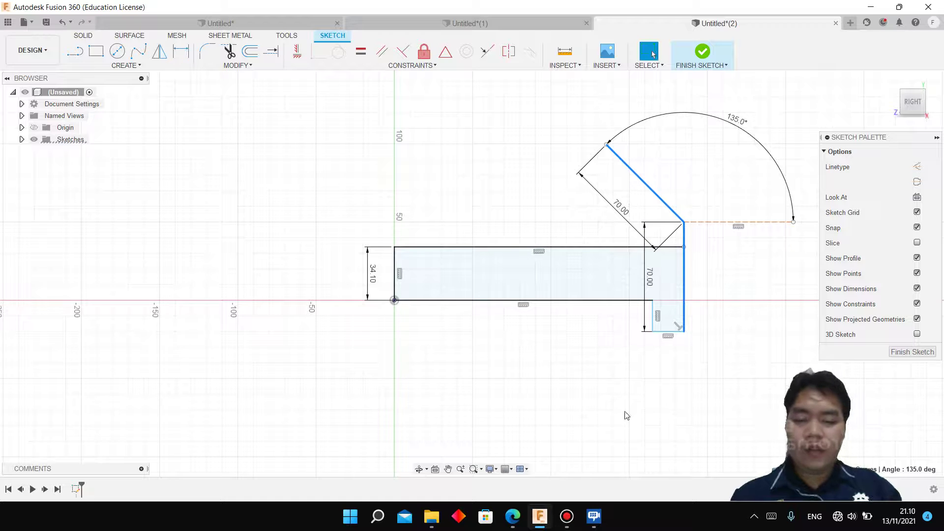
Add a 50 mm edge at 135° from the end of the slanted edge
left_click(513, 517)
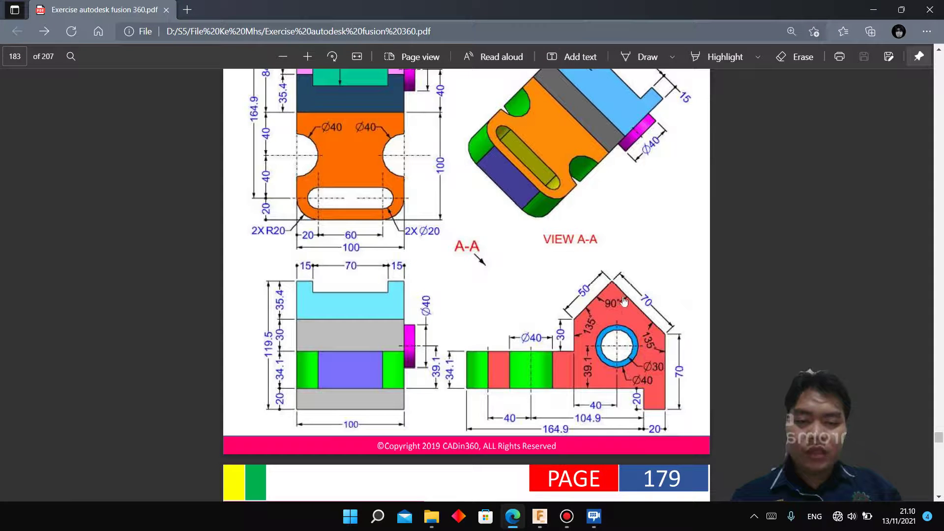
key("alt+Tab")
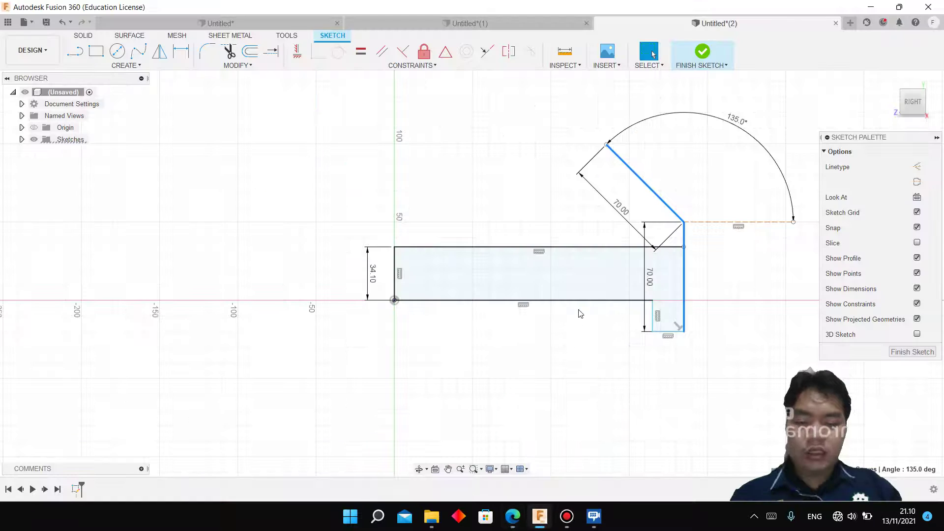
key("l")
left_click(606, 145)
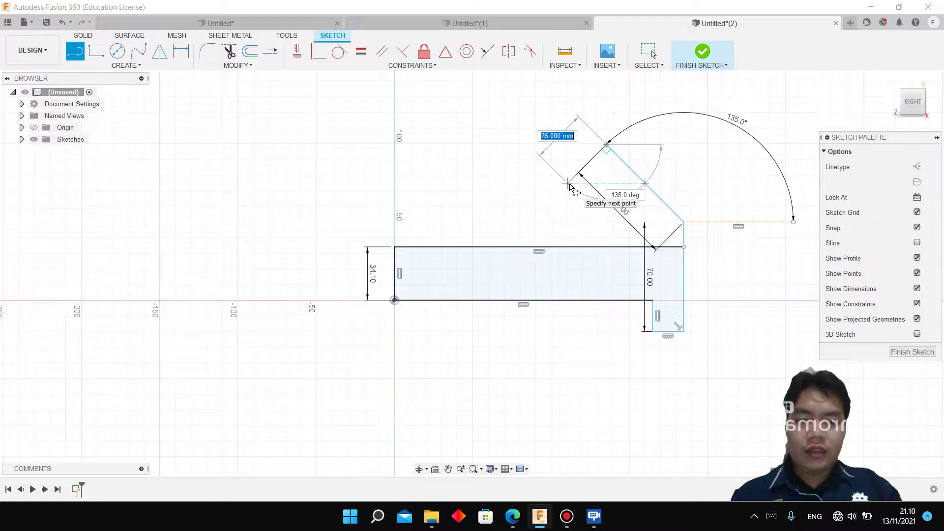
type("50")
key("Tab")
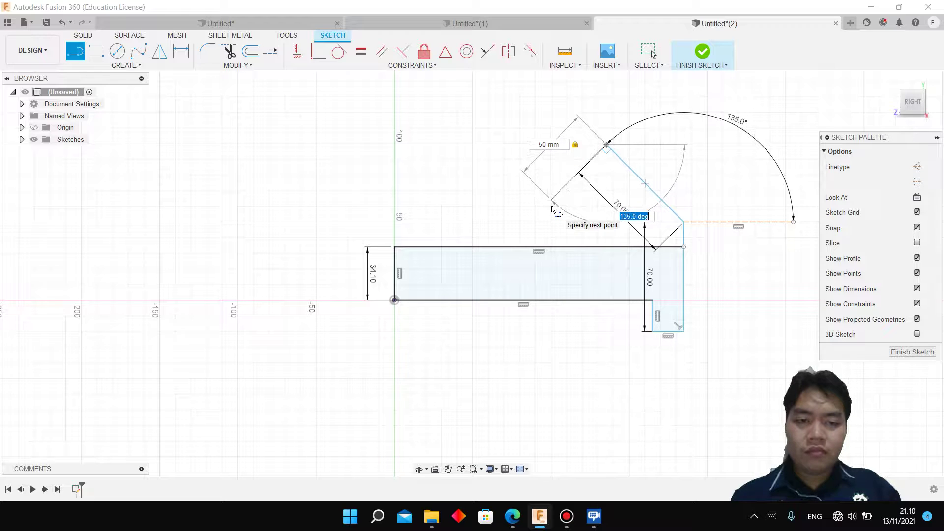
type("135")
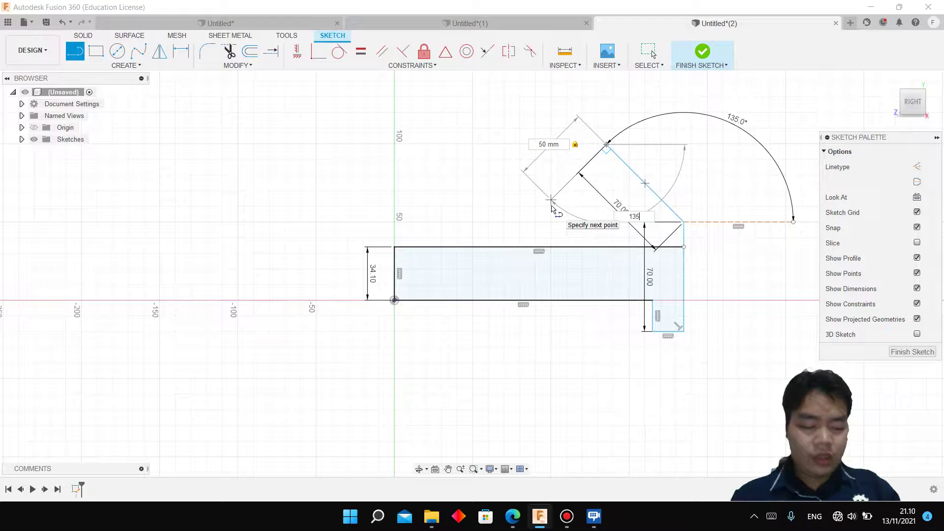
key("Return")
key("Escape")
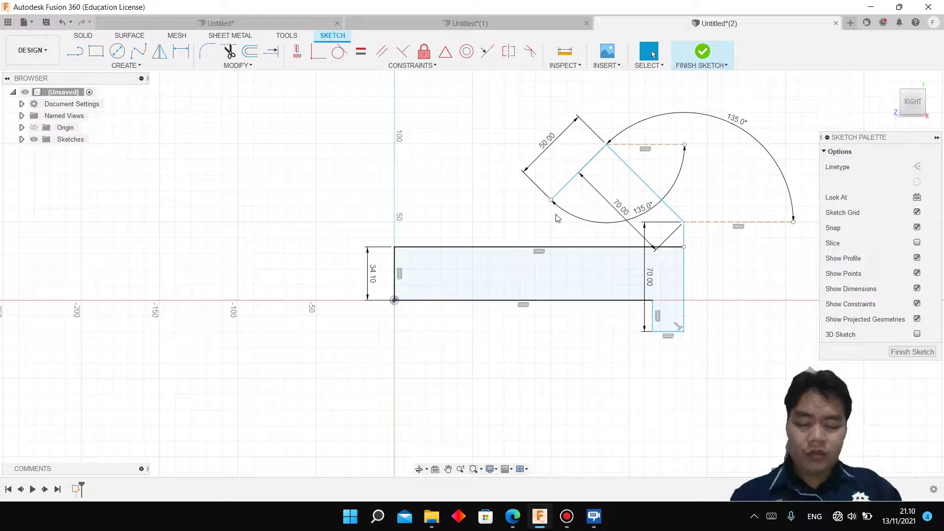
left_click(513, 517)
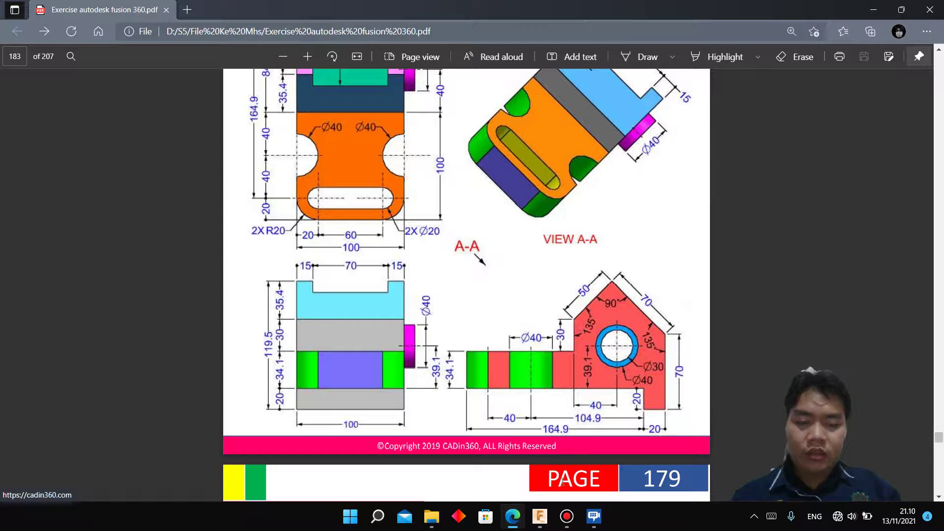
Drop the vertical line to the base's top edge, then try and undo trimming that edge
left_click(532, 525)
type("30")
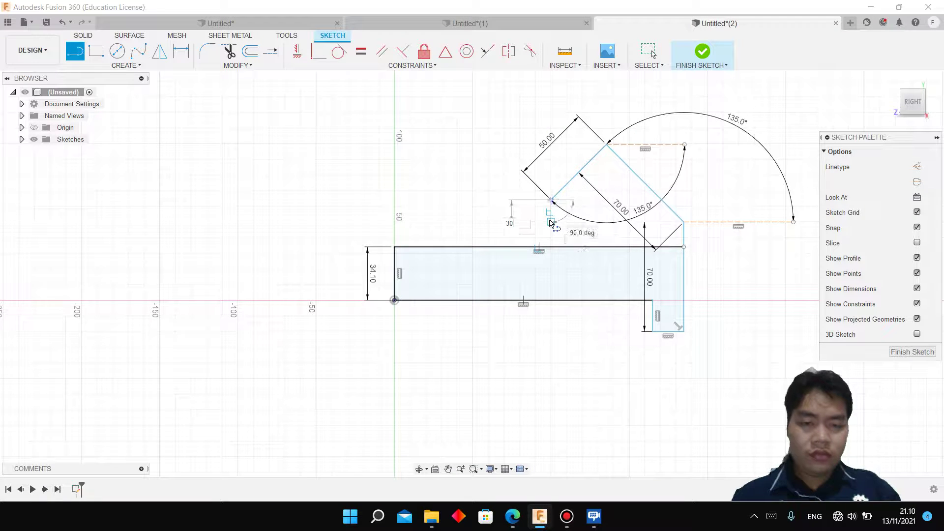
left_click(551, 247)
key("Escape")
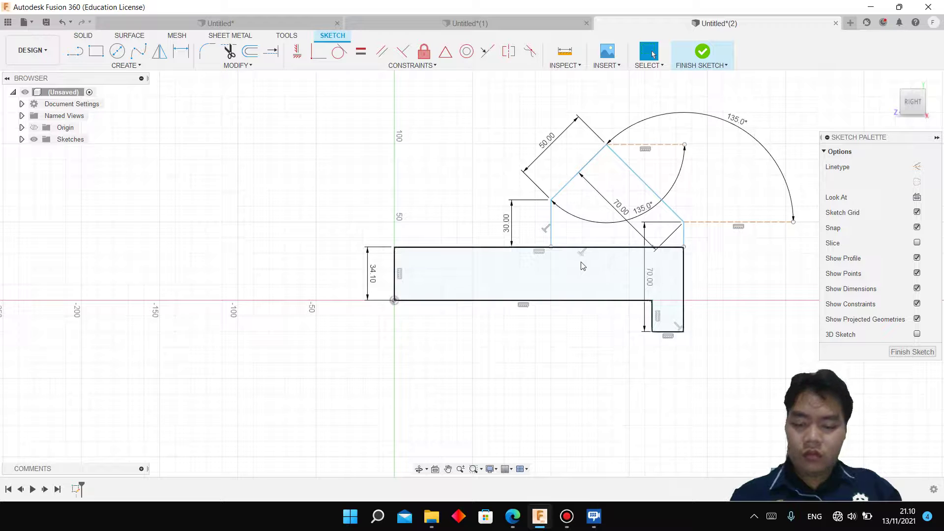
key("t")
left_click(567, 248)
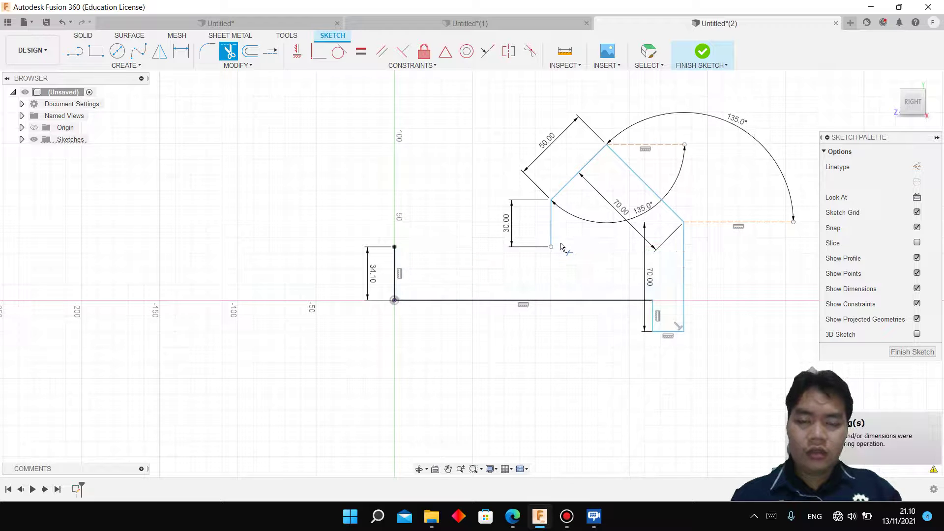
key("Escape")
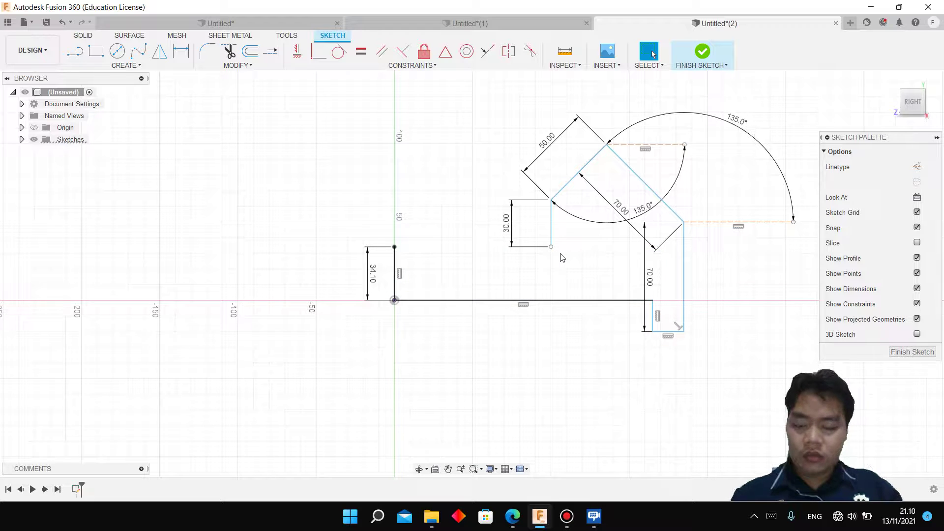
key("ctrl+z")
Zoom in and out to inspect the sketch around the slanted top
scroll(561, 256, "up", 1)
scroll(560, 253, "up", 2)
scroll(557, 241, "up", 2)
scroll(554, 229, "up", 1)
scroll(543, 222, "up", 1)
scroll(539, 227, "down", 1)
scroll(550, 246, "down", 2)
scroll(571, 261, "down", 2)
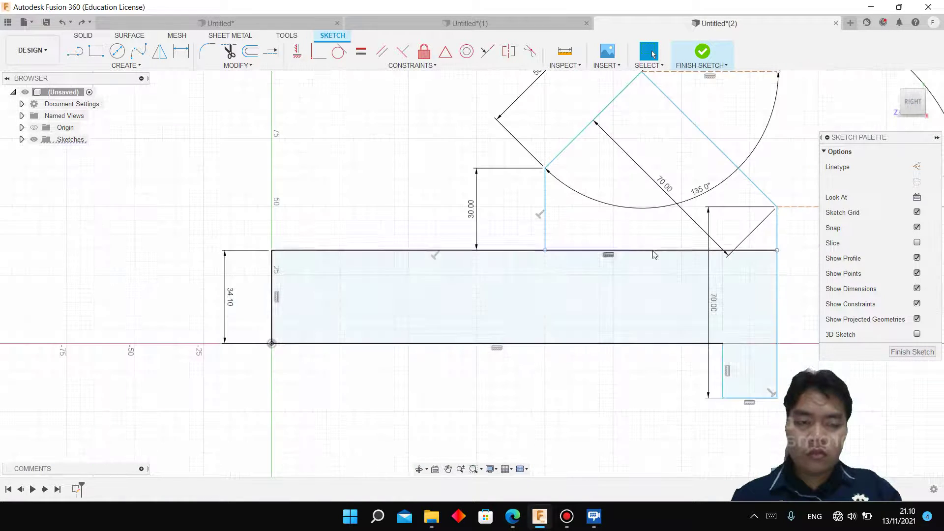
scroll(787, 241, "up", 2)
scroll(804, 253, "up", 1)
scroll(723, 301, "down", 2)
scroll(554, 302, "down", 2)
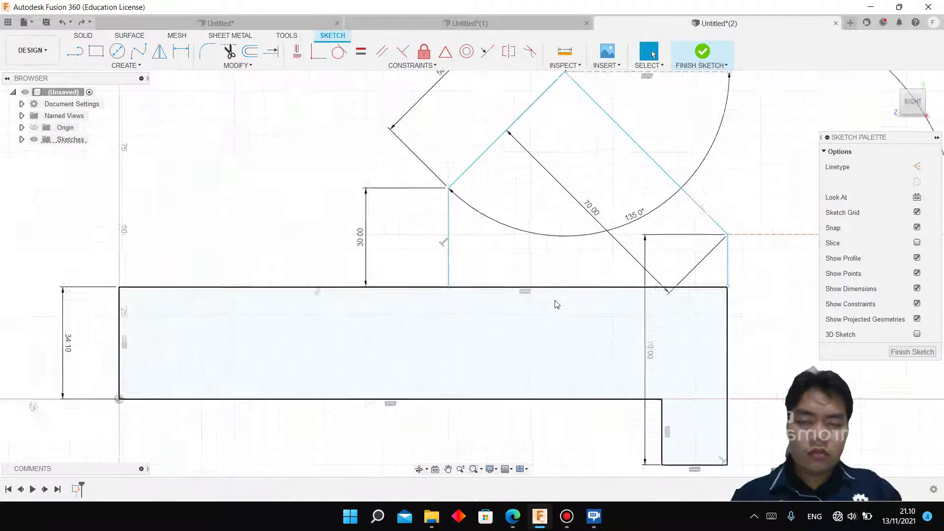
scroll(557, 320, "down", 1)
left_click(271, 51)
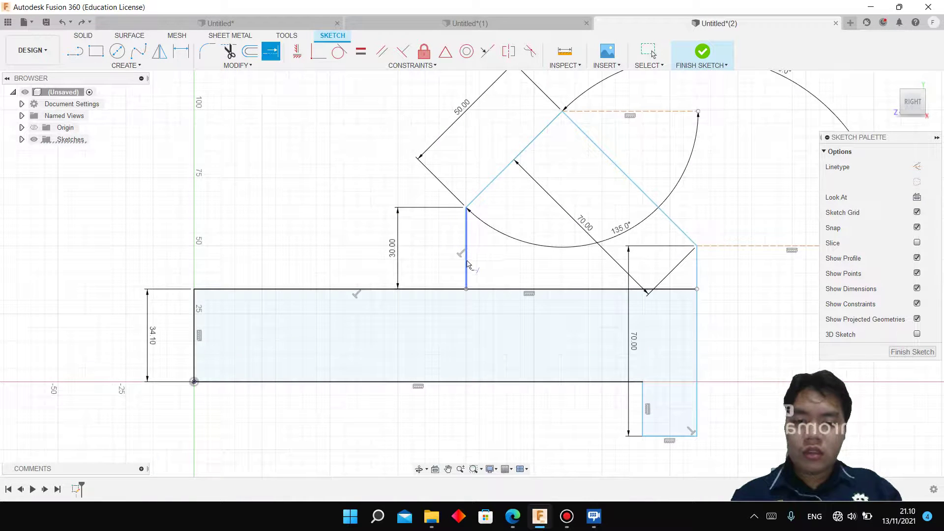
Extend the vertical line and add driven 90° and 135° angle dimensions
left_click(468, 264)
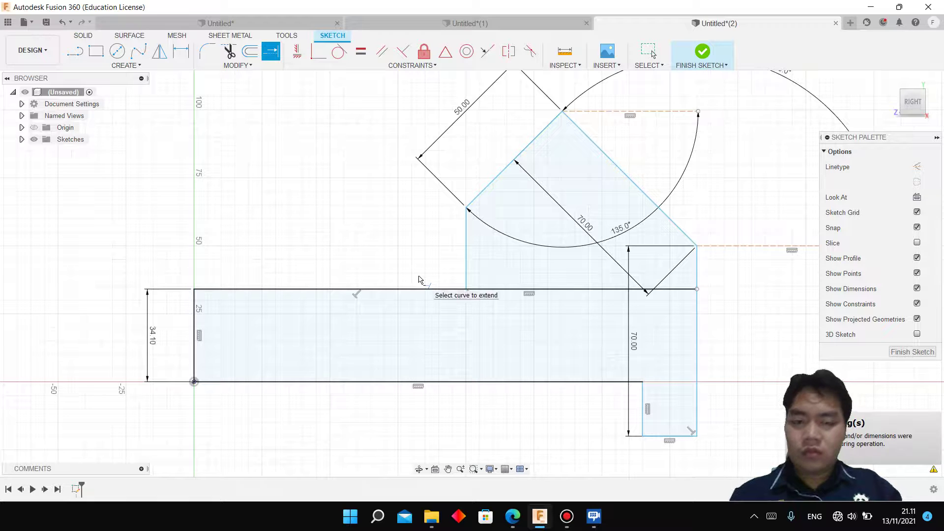
key("d")
left_click(504, 170)
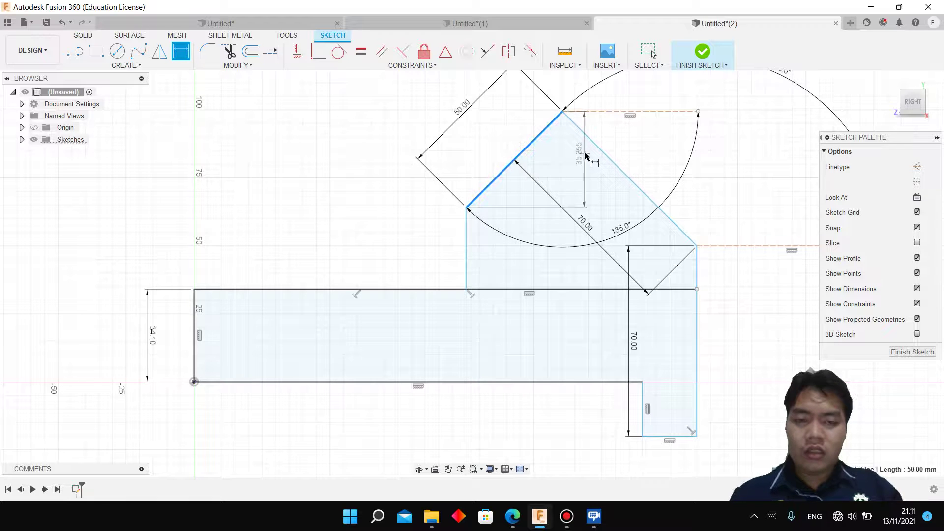
left_click(604, 156)
left_click(565, 162)
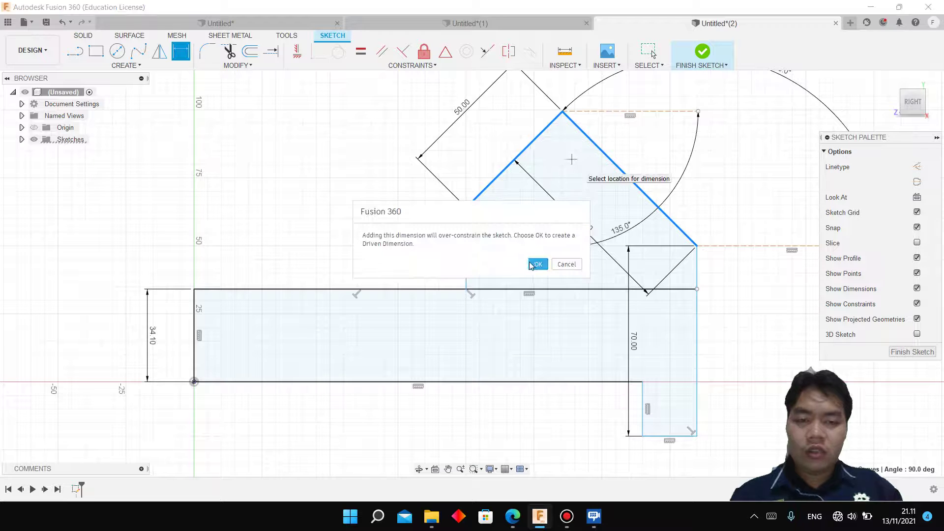
key("Return")
left_click(465, 230)
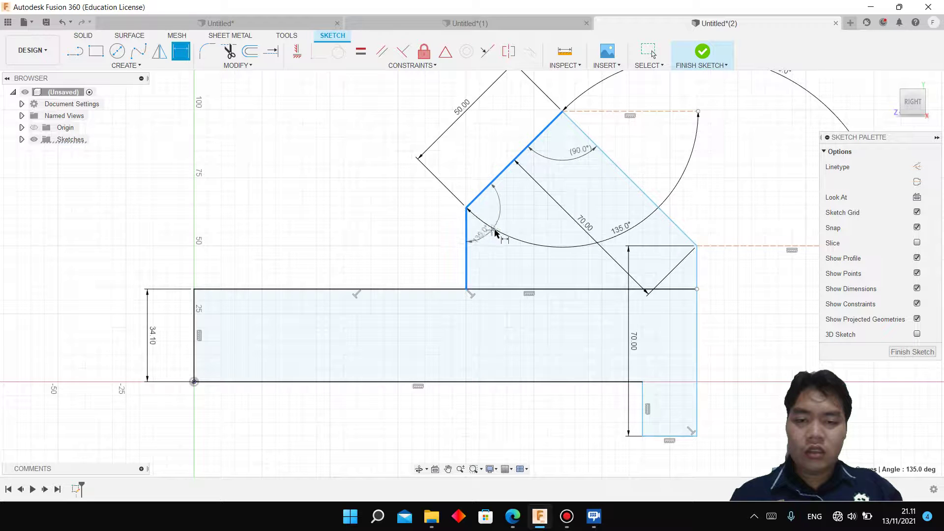
left_click(498, 235)
left_click(539, 265)
Trim away the base's top edge beneath the slanted top
scroll(569, 345, "down", 3)
scroll(556, 394, "down", 3)
left_click(513, 516)
left_click(539, 516)
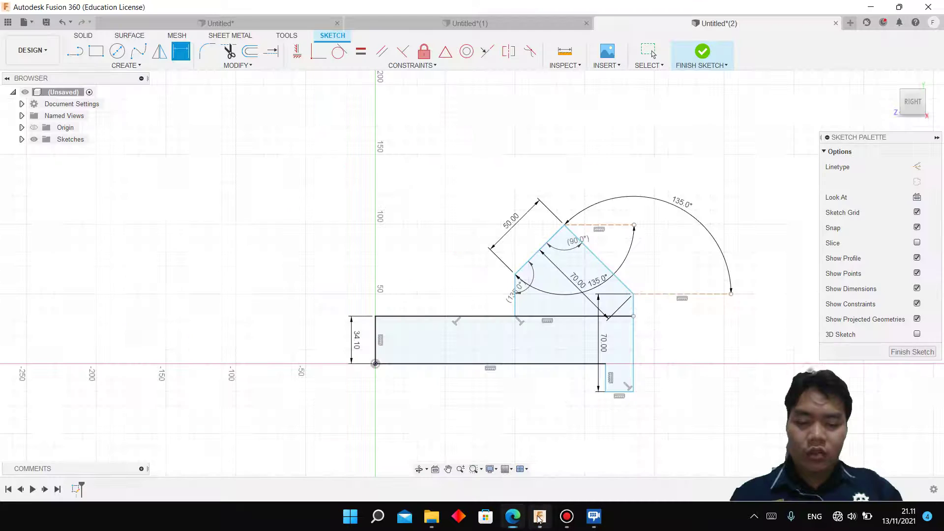
key("t")
left_click(574, 317)
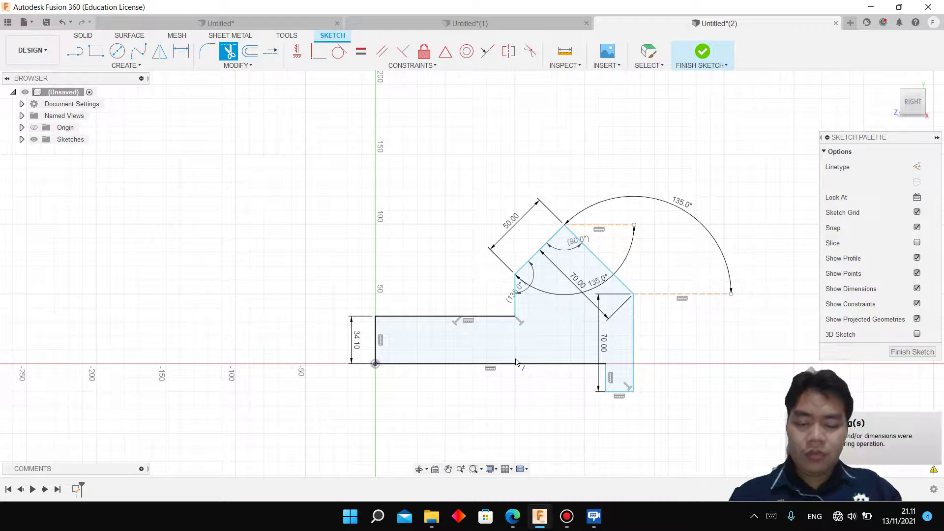
Draw concentric 30 mm and 40 mm circles for the boss
key("c")
left_click(560, 341)
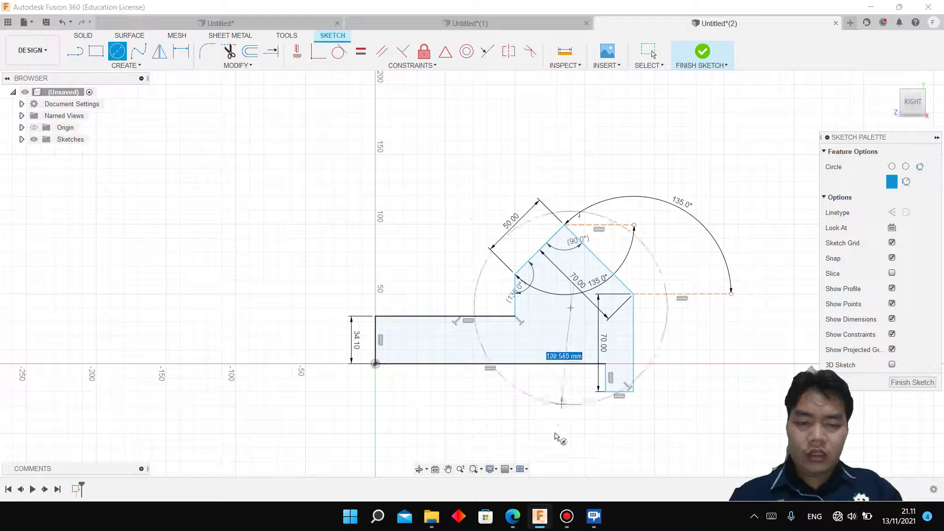
left_click(513, 516)
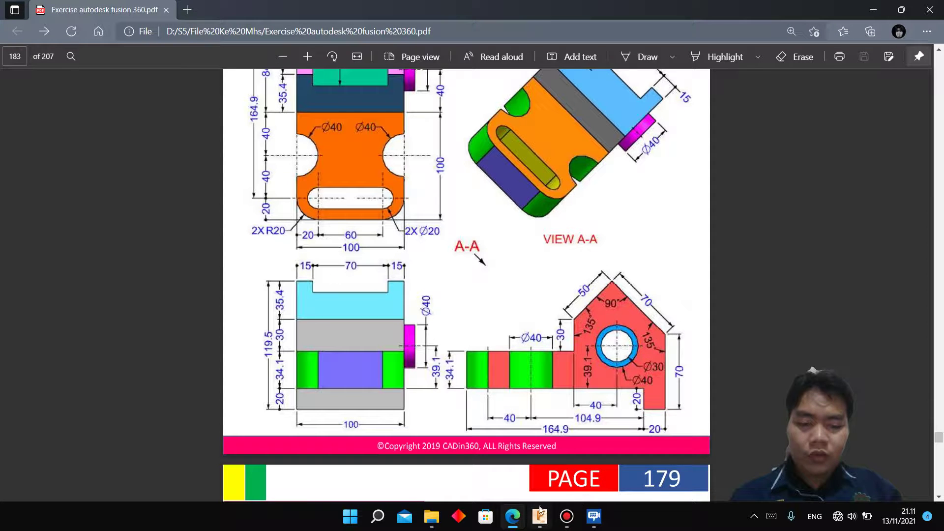
left_click(541, 508)
type("30")
key("Return")
key("c")
left_click(571, 308)
type("40")
key("Return")
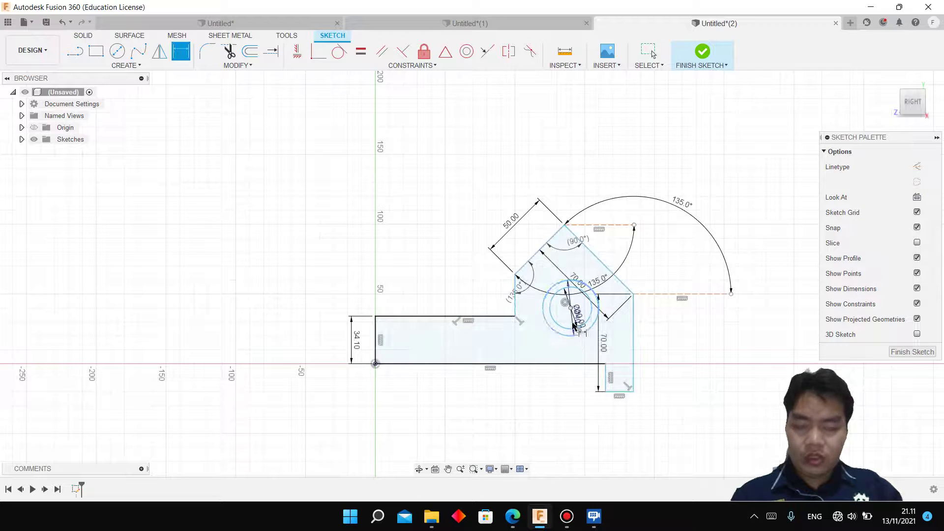
Dimension the hole centre 39.1 mm above the bottom edge
left_click(514, 516)
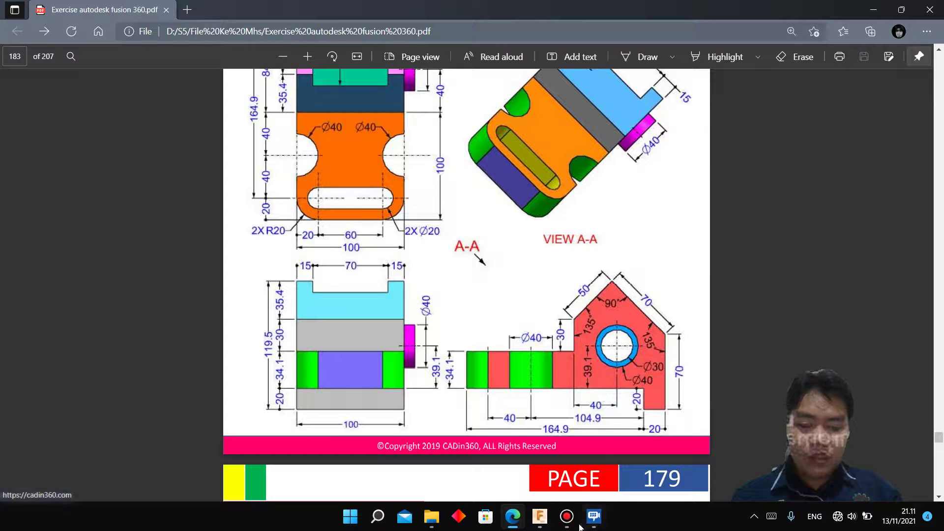
left_click(540, 517)
left_click(566, 365)
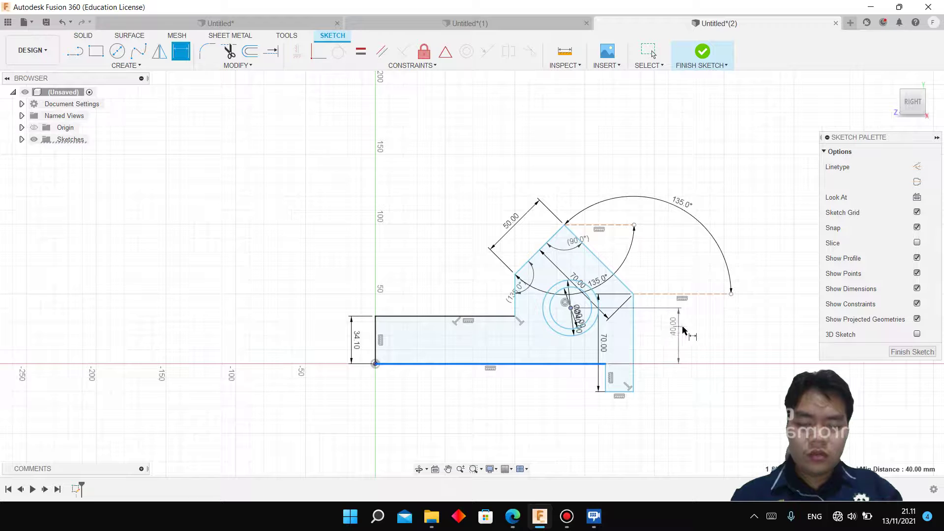
left_click(688, 329)
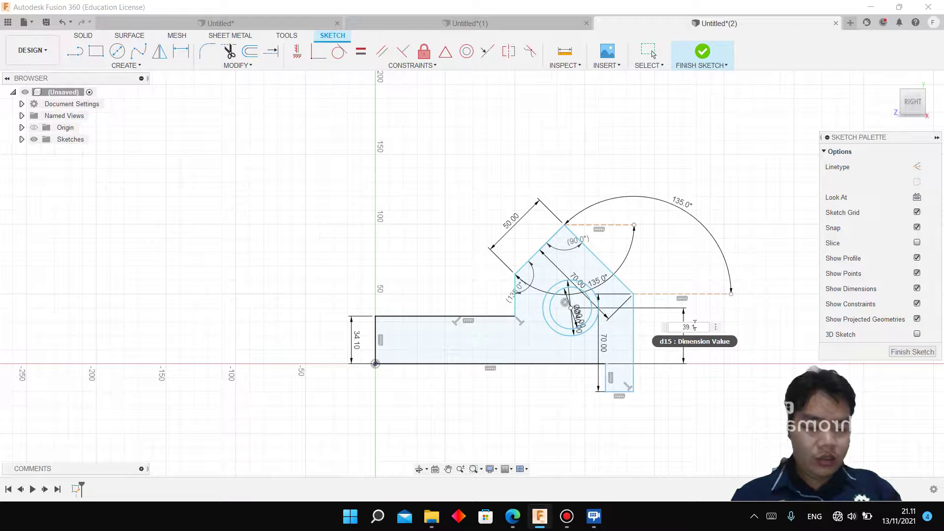
key("Return")
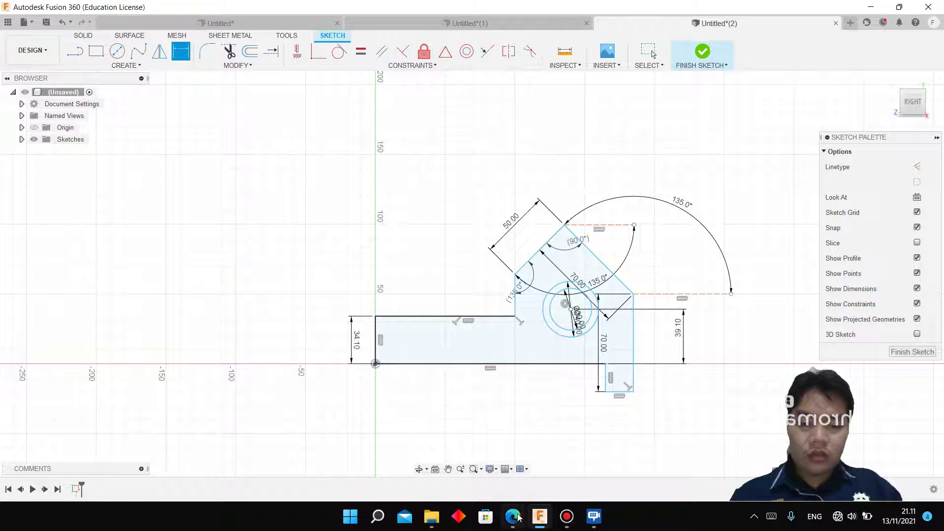
Place the circle centre 40 mm from the vertical edge and finish the sketch
left_click(519, 517)
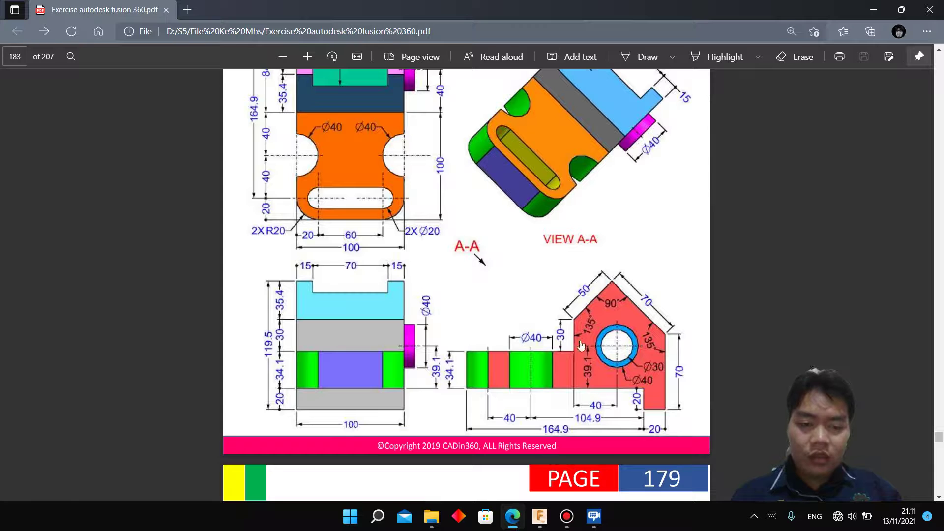
left_click(540, 516)
left_click(575, 332)
left_click(515, 300)
left_click(531, 421)
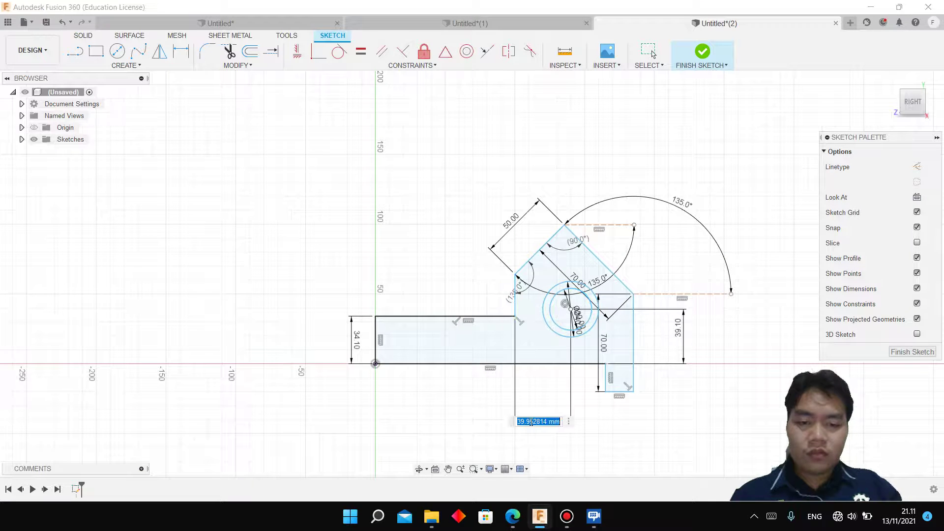
type("40")
key("Return")
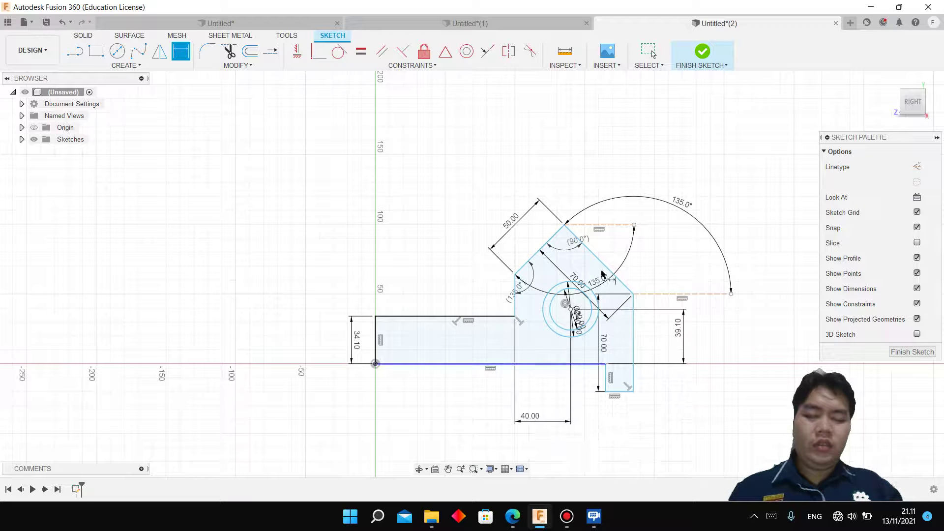
left_click(704, 51)
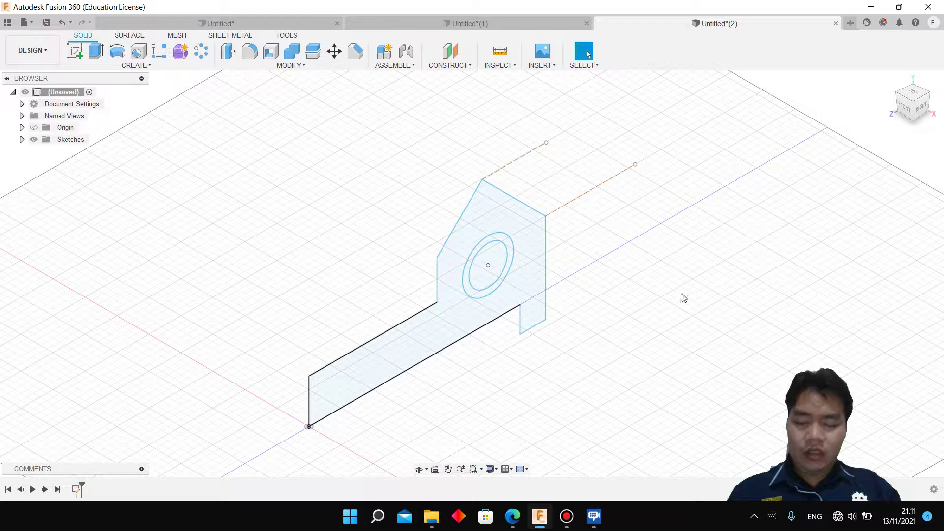
Extrude the bracket profile 50 mm symmetrically into a solid and show Sketch1 on the model
key("e")
left_click(421, 334)
left_click(513, 516)
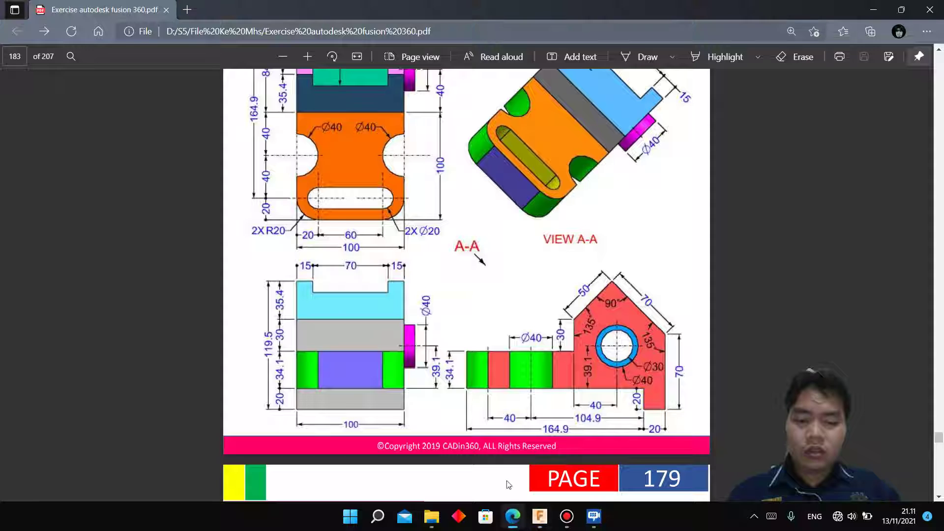
scroll(517, 466, "down", 2)
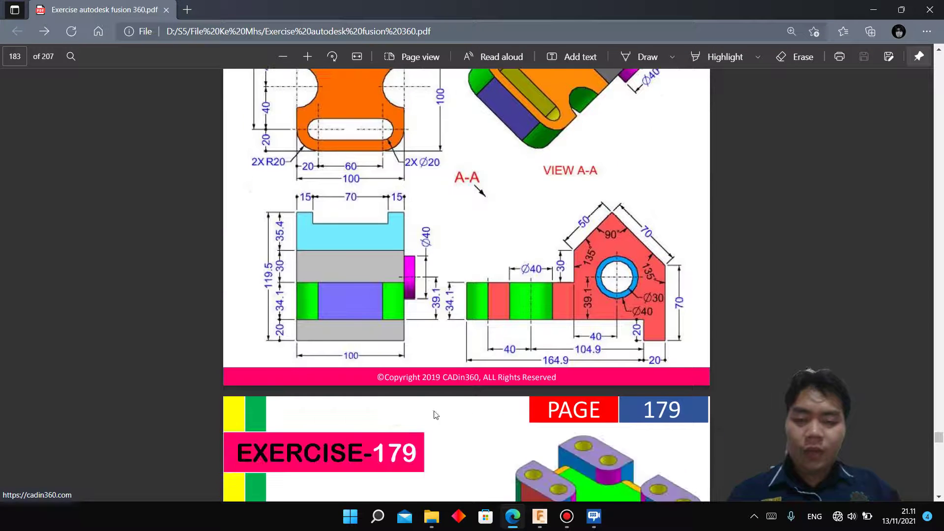
left_click(545, 518)
left_click(894, 198)
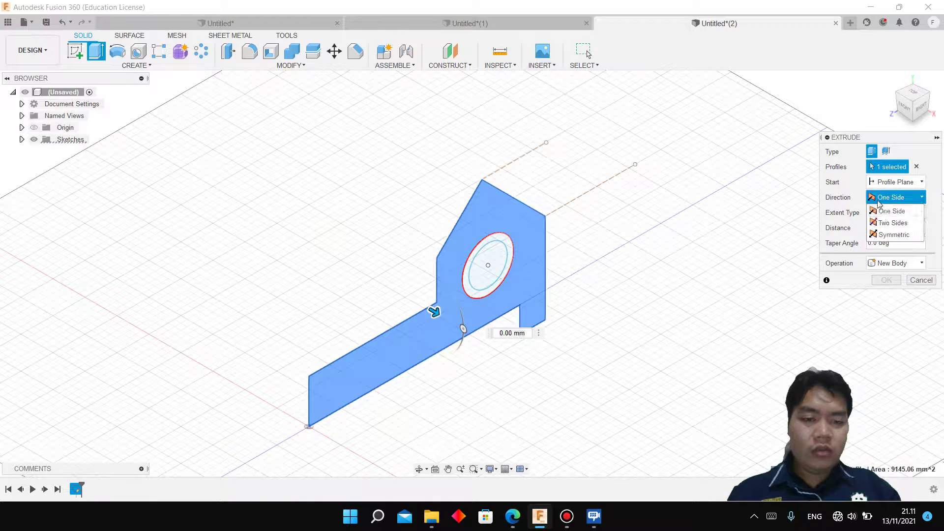
left_click(891, 238)
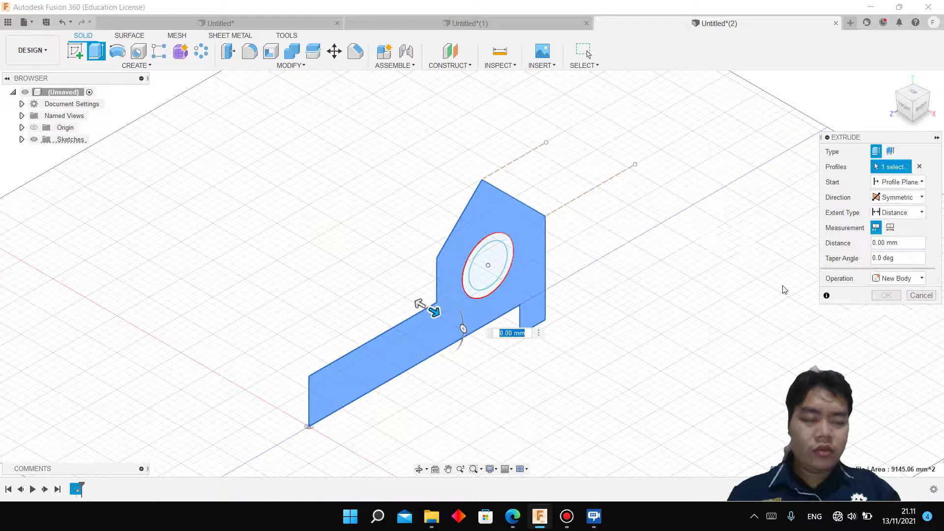
left_click(515, 333)
type("50")
key("Return")
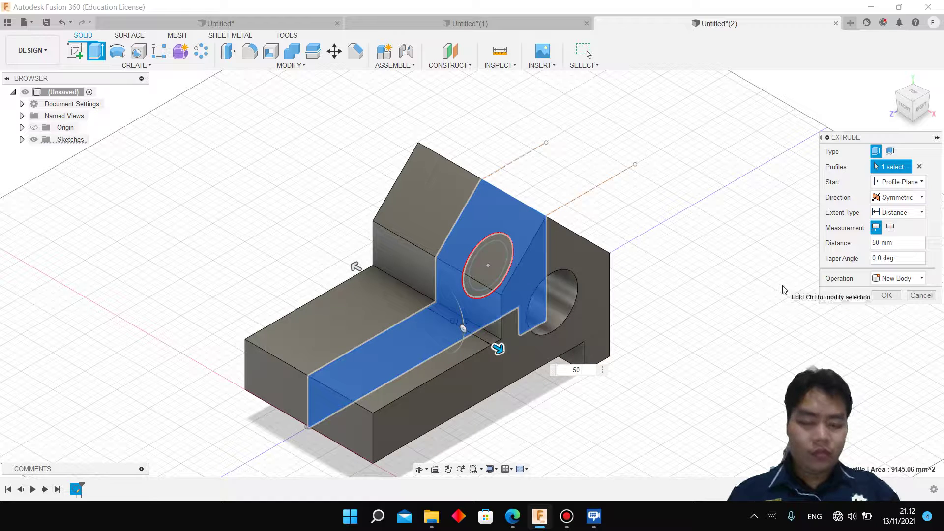
key("Return")
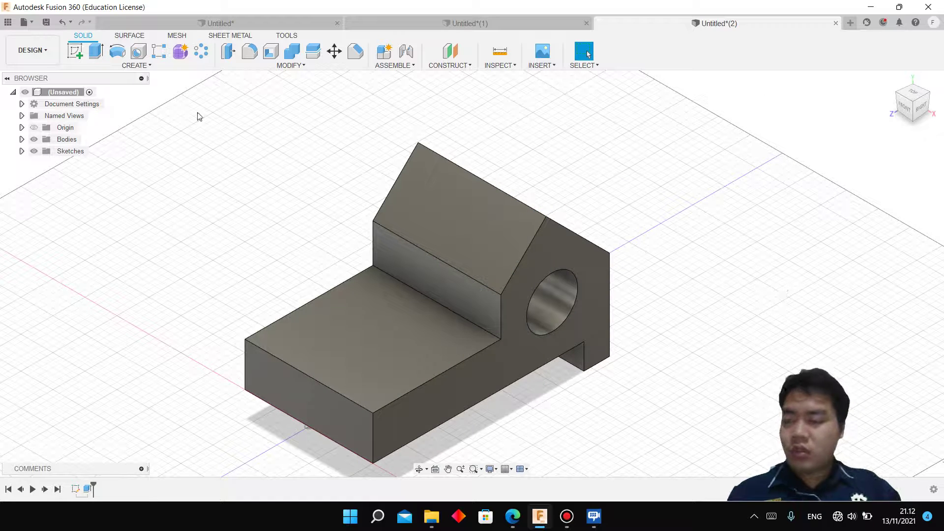
left_click(22, 151)
left_click(43, 163)
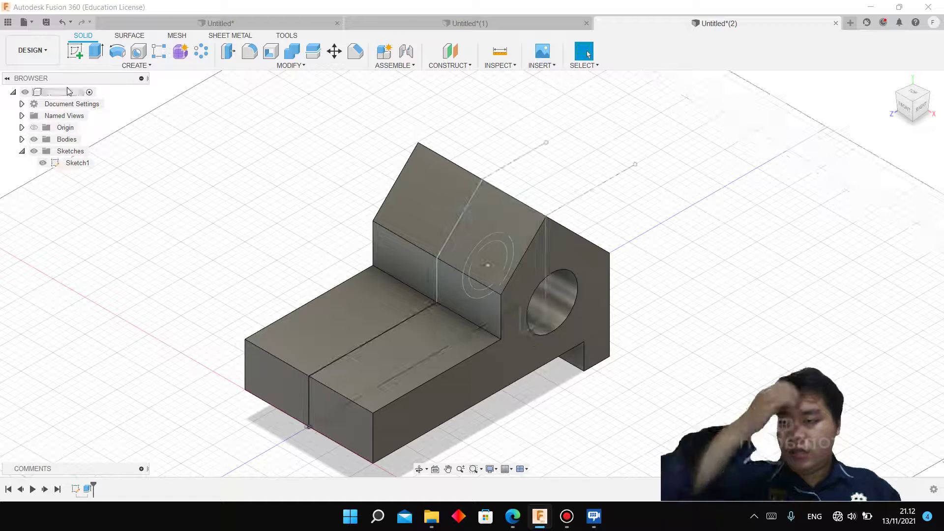
With an extrusion started, review the drawing's section A-A for the Ø40 boss and Ø30 bore
left_click(95, 55)
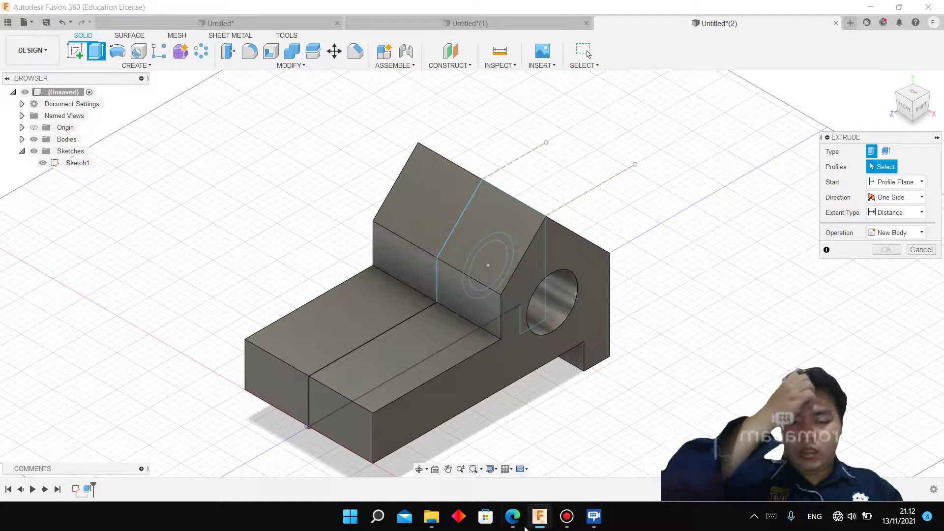
left_click(521, 517)
scroll(656, 312, "up", 4)
scroll(656, 312, "up", 2)
scroll(656, 313, "down", 1)
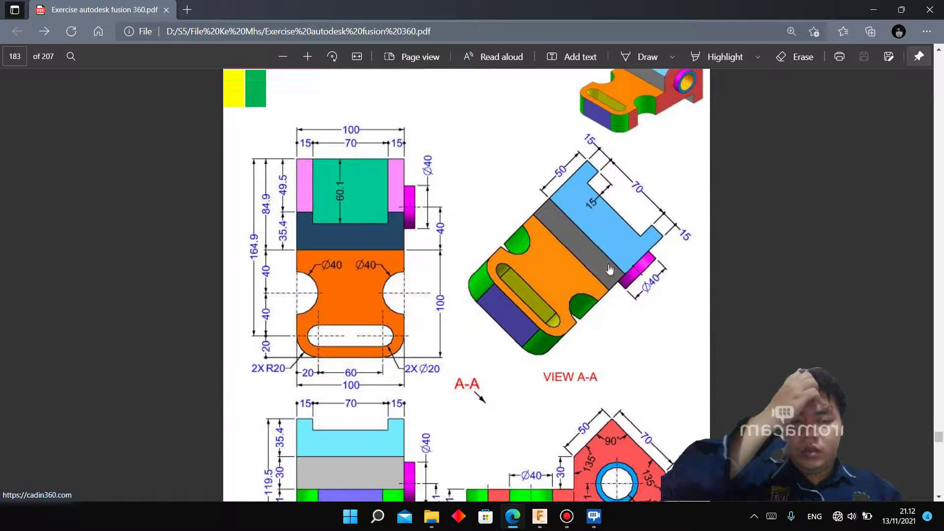
scroll(656, 313, "down", 3)
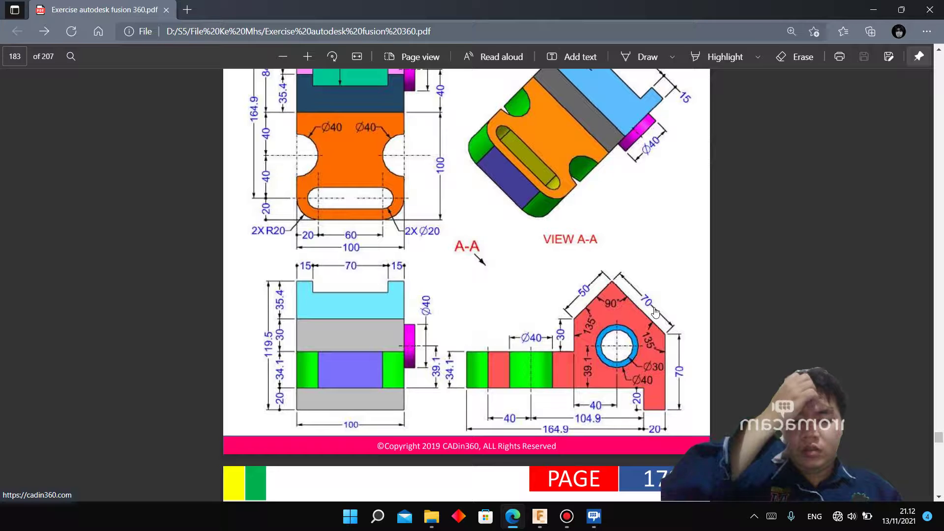
scroll(646, 313, "up", 3)
scroll(647, 313, "up", 3)
scroll(646, 314, "down", 1)
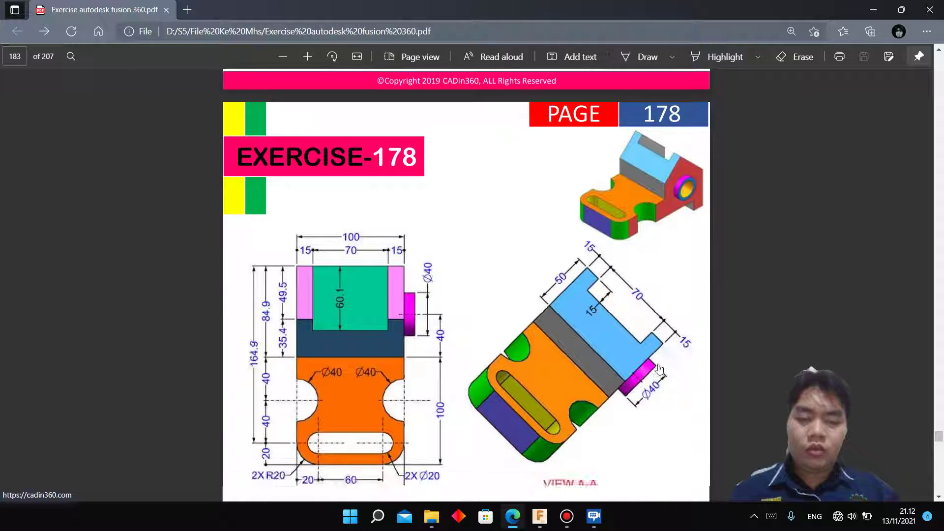
scroll(652, 362, "down", 2)
scroll(652, 362, "down", 2)
scroll(641, 357, "up", 1)
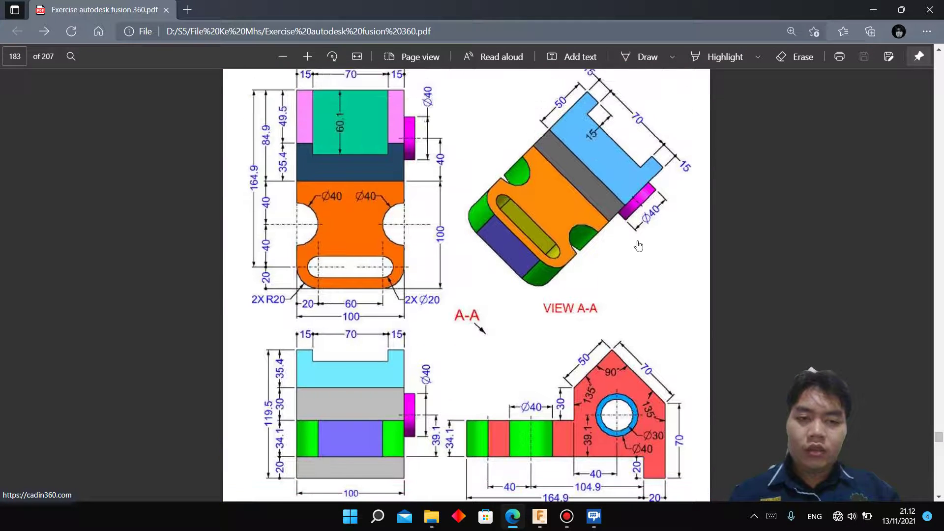
scroll(502, 241, "up", 1)
scroll(452, 309, "down", 1)
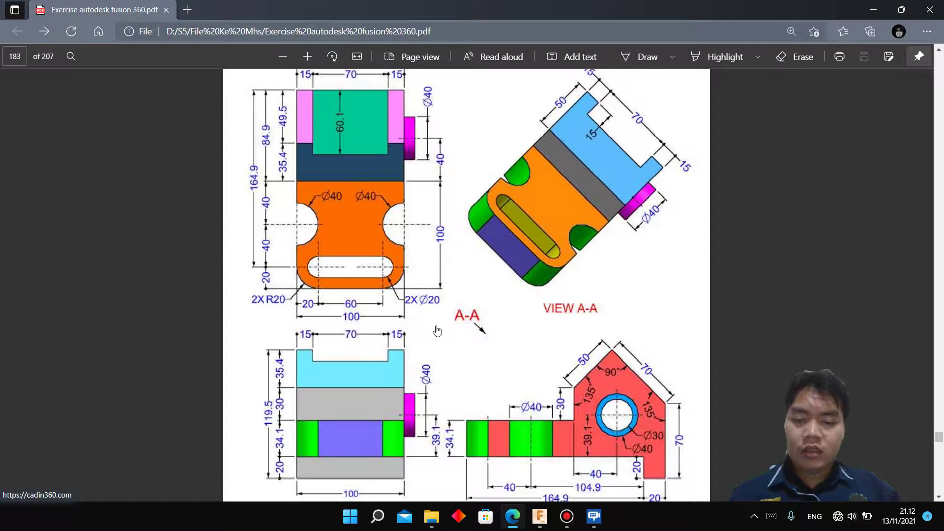
scroll(428, 345, "down", 1)
scroll(424, 359, "up", 2)
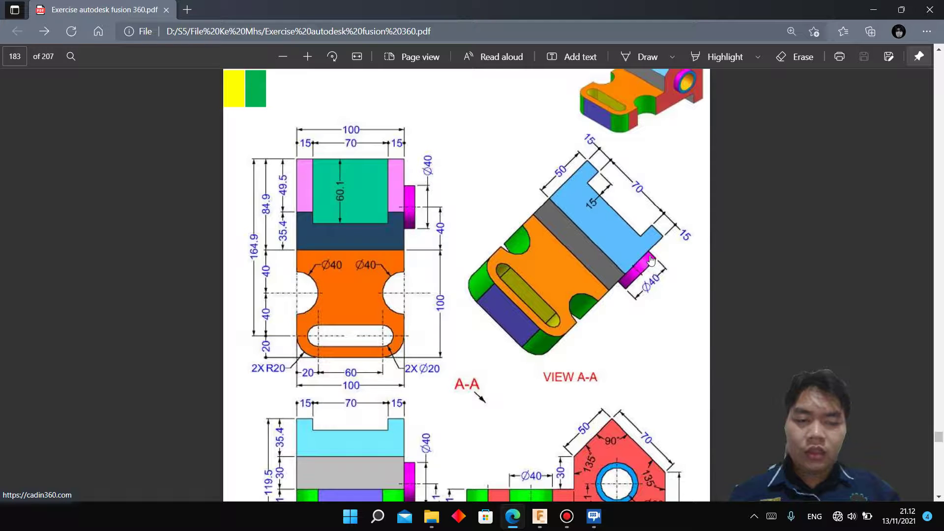
scroll(652, 259, "down", 2)
scroll(649, 264, "up", 4)
scroll(642, 272, "down", 2)
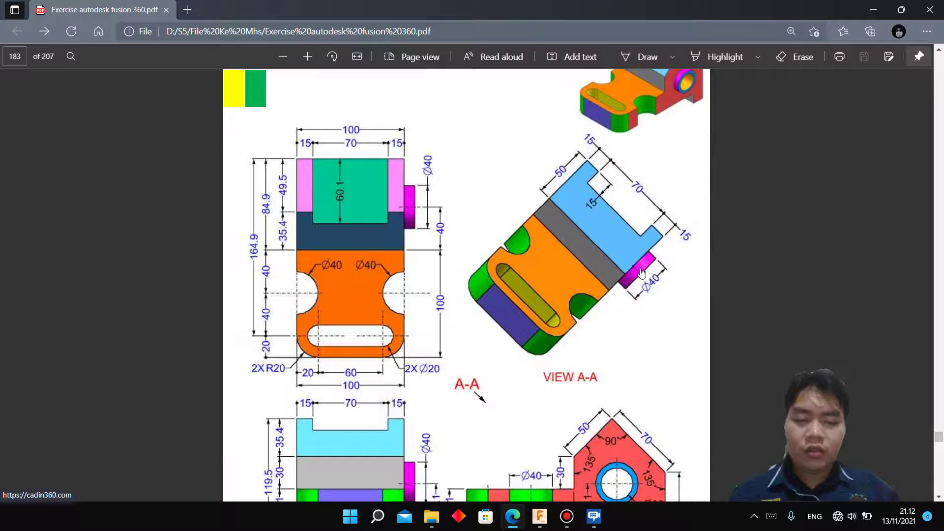
scroll(642, 272, "down", 2)
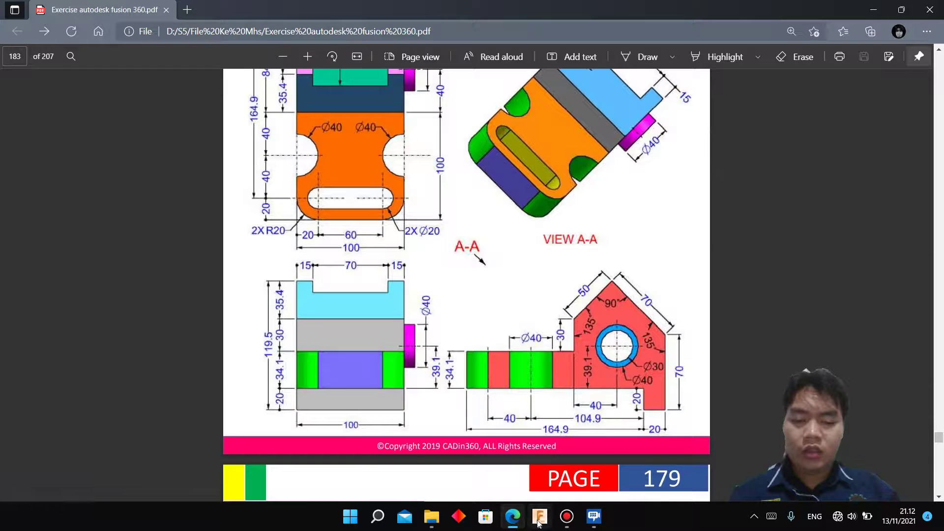
left_click(539, 516)
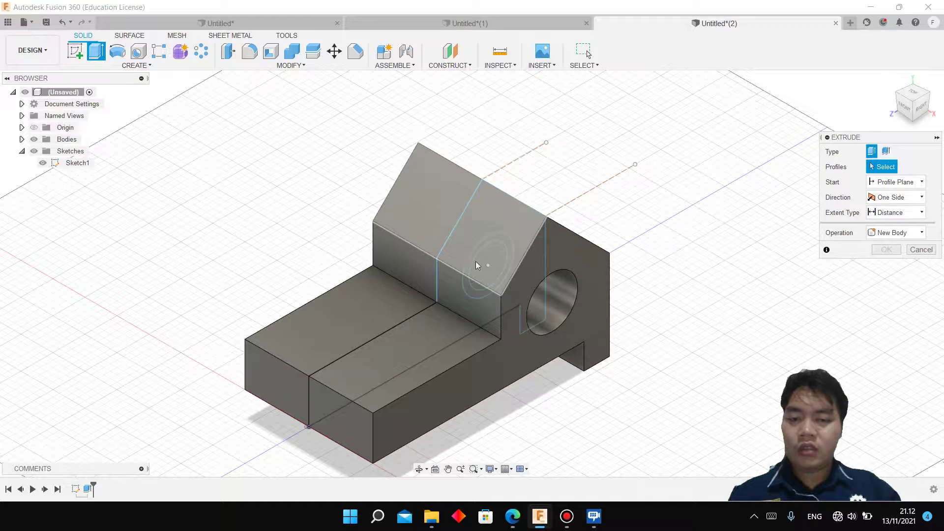
Extrude the ring between the concentric circles Two Sides, 50 mm, joined as a boss
left_click(34, 141)
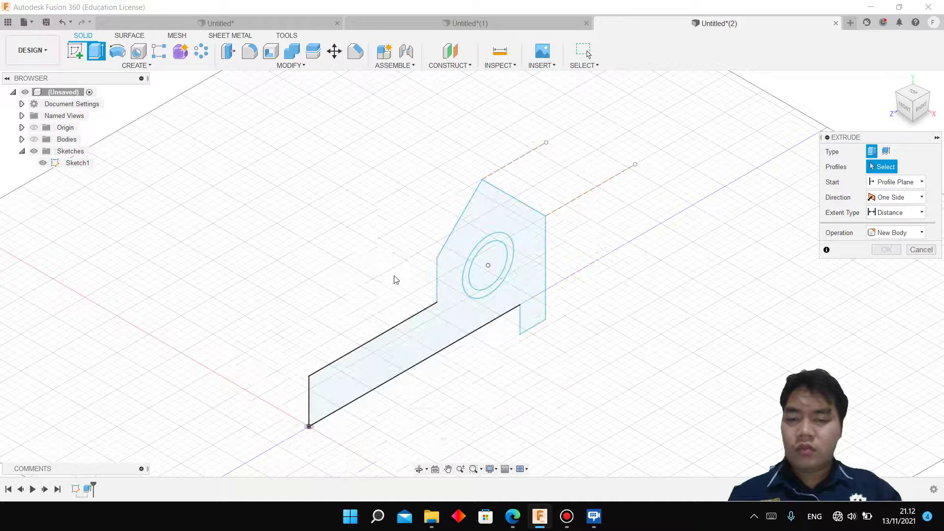
left_click(466, 273)
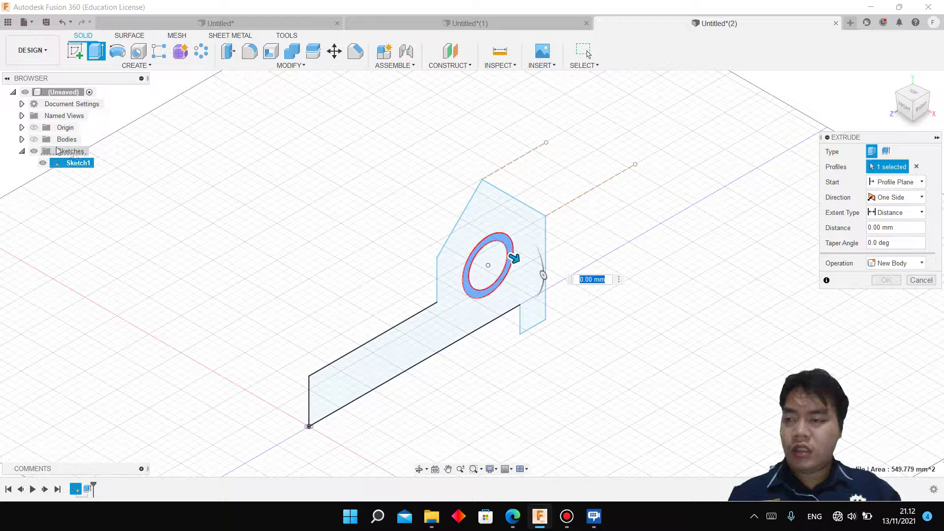
left_click(34, 139)
left_click(893, 198)
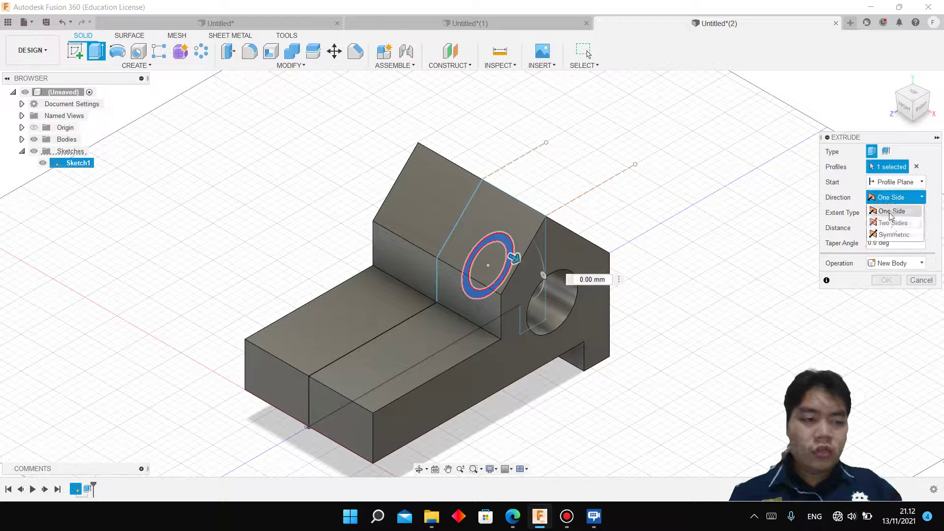
left_click(890, 220)
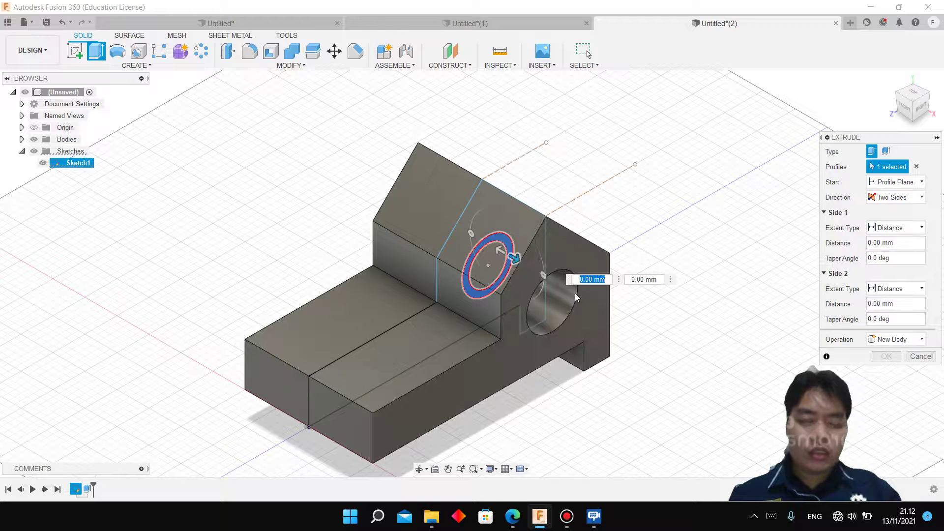
type("60")
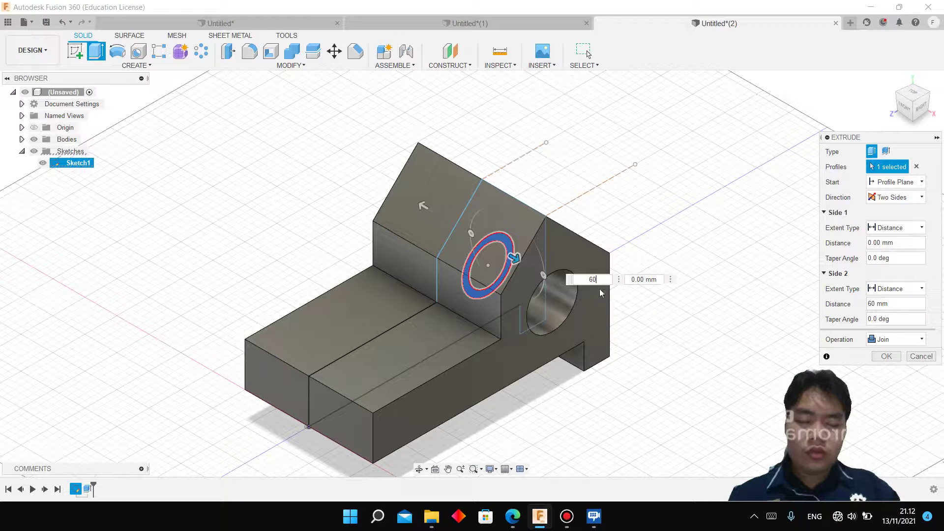
double_click(600, 275)
type("0")
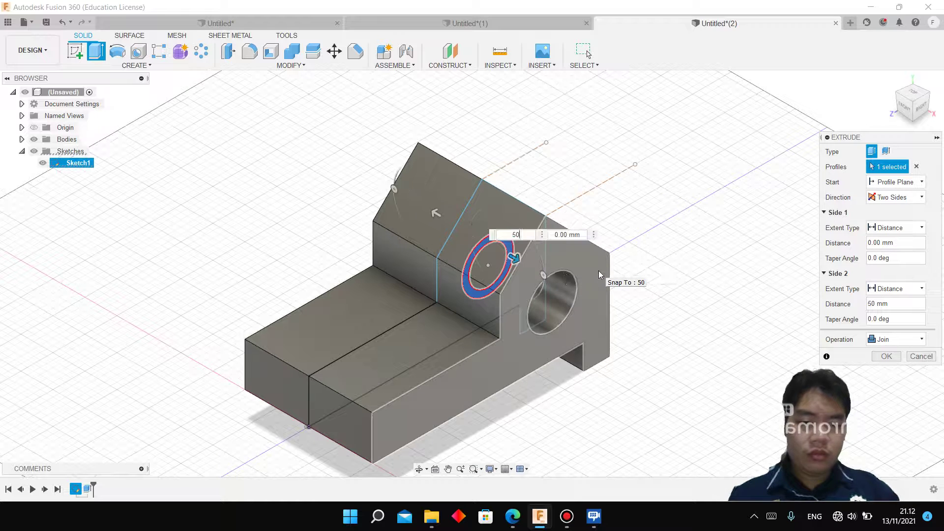
key("Tab")
type("60")
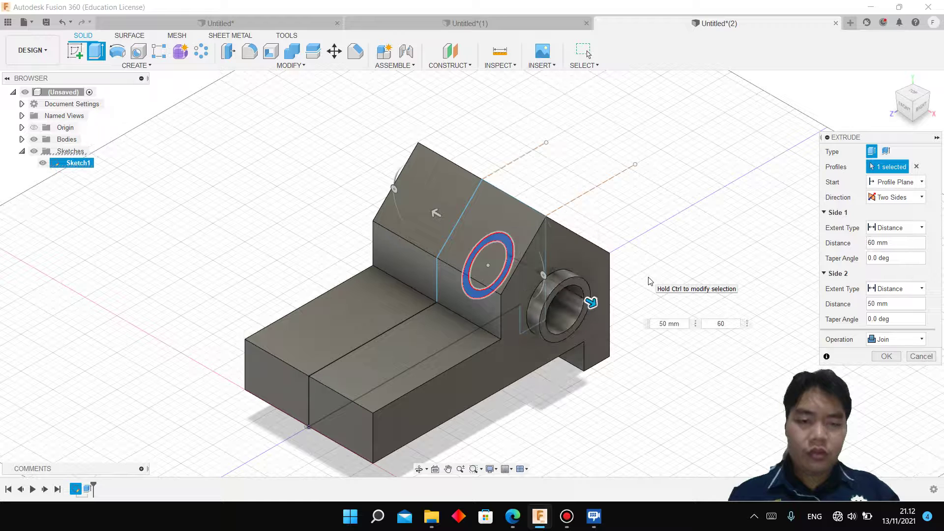
key("Return")
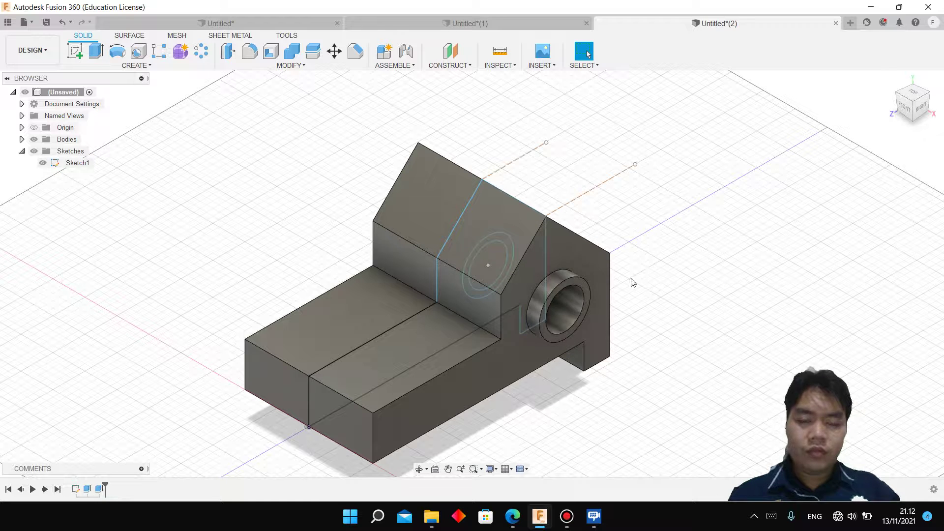
left_click(43, 163)
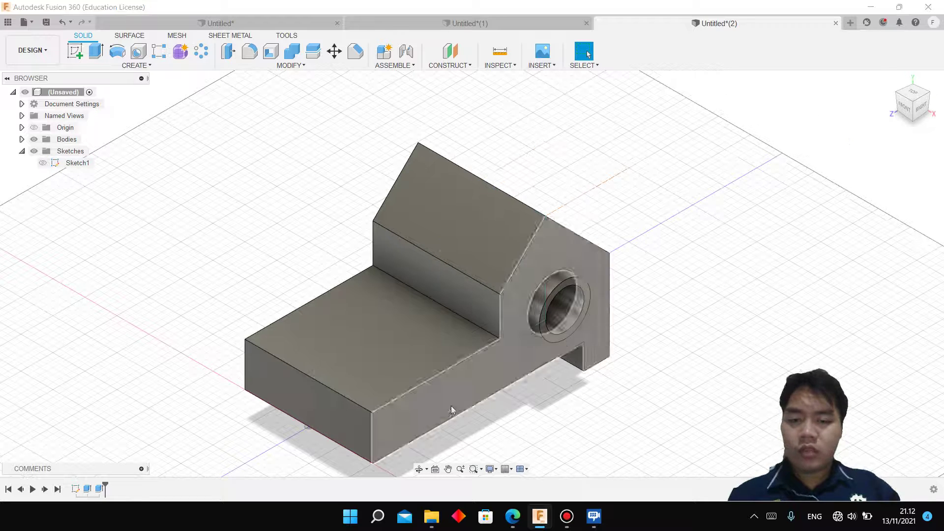
mouse_move(512, 517)
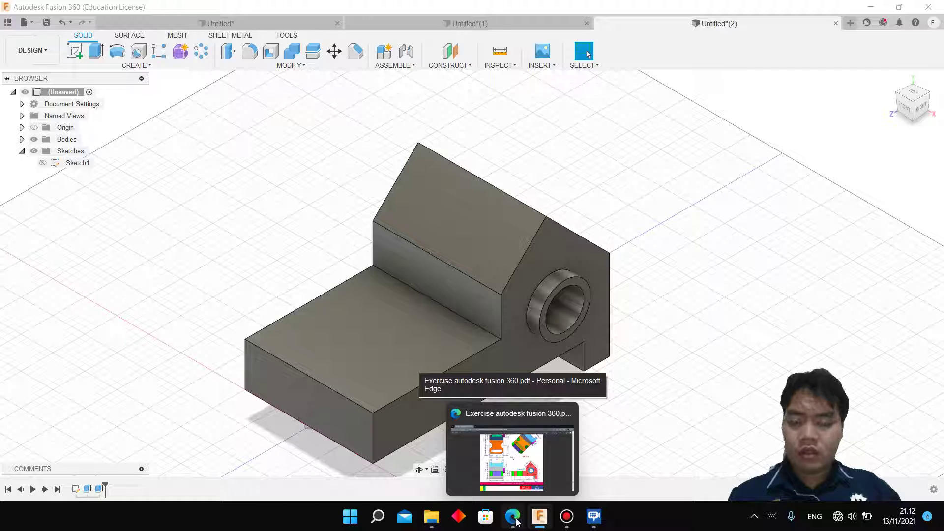
Check the exercise drawing, then start a new sketch on the slanted top face
left_click(512, 463)
scroll(527, 473, "up", 3)
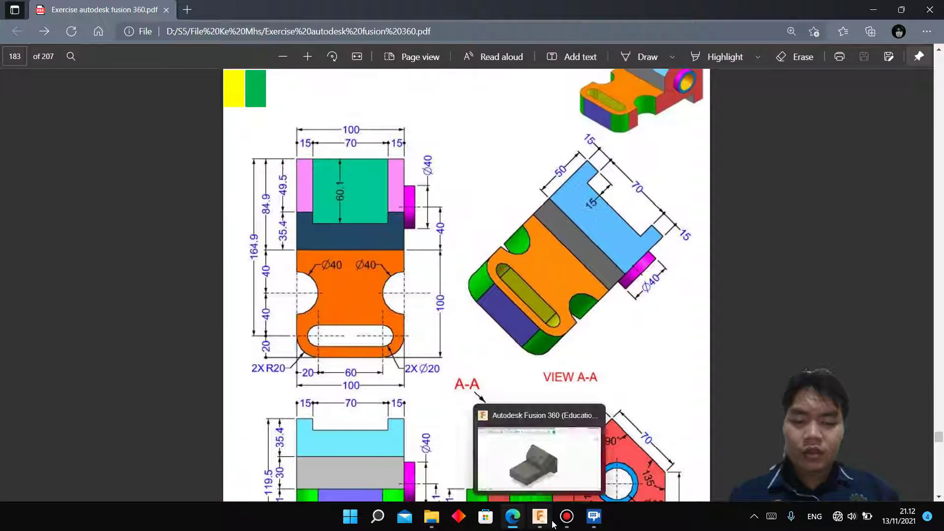
left_click(540, 517)
left_click(74, 51)
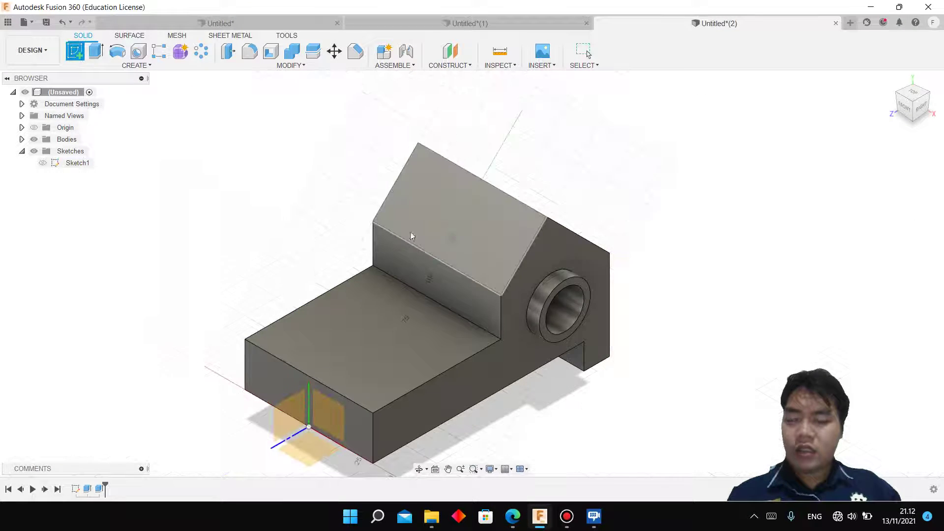
left_click(465, 243)
Draw a 70 by 15 mm rectangle on the slanted face
key("r")
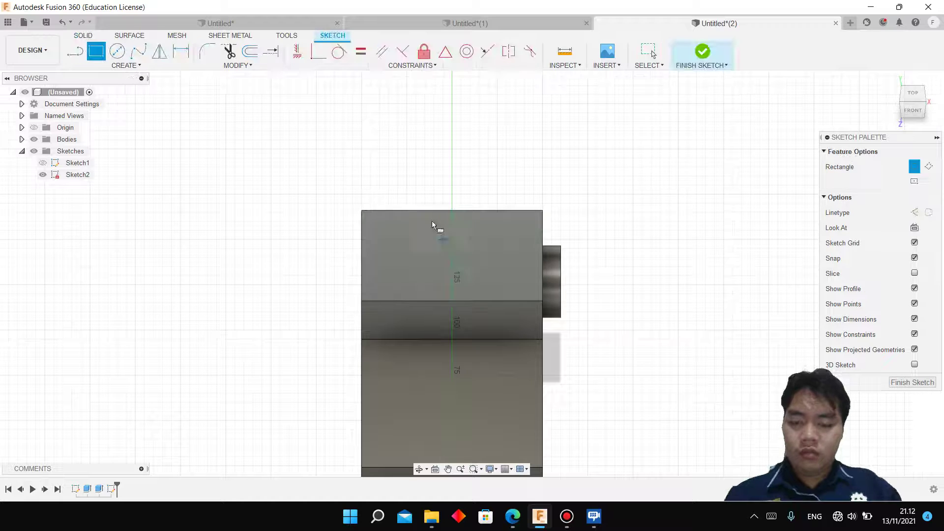
left_click(396, 212)
left_click(514, 517)
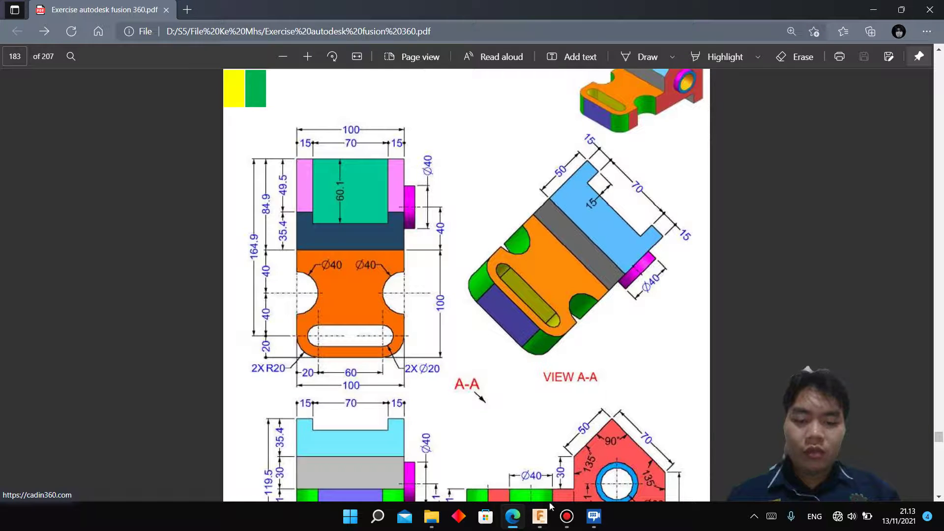
left_click(539, 517)
type("7")
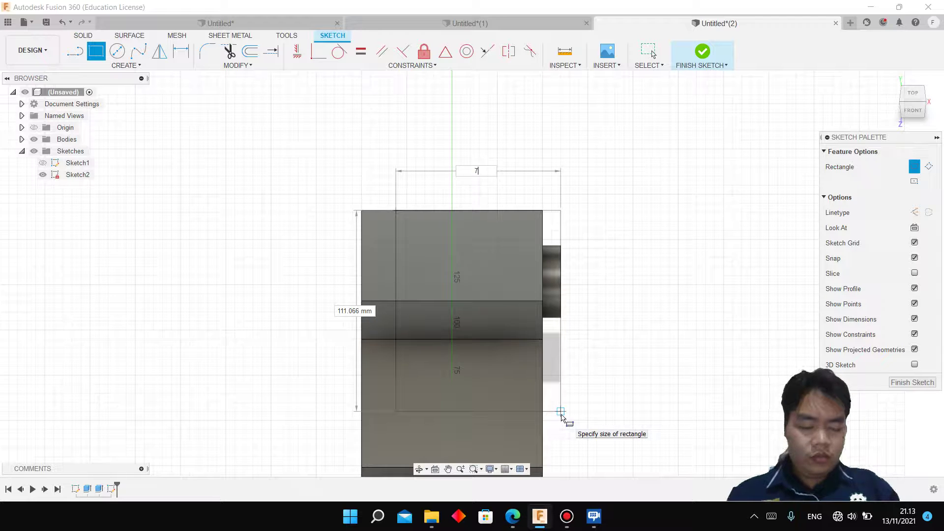
type("0")
key("Tab")
type("5")
key("Return")
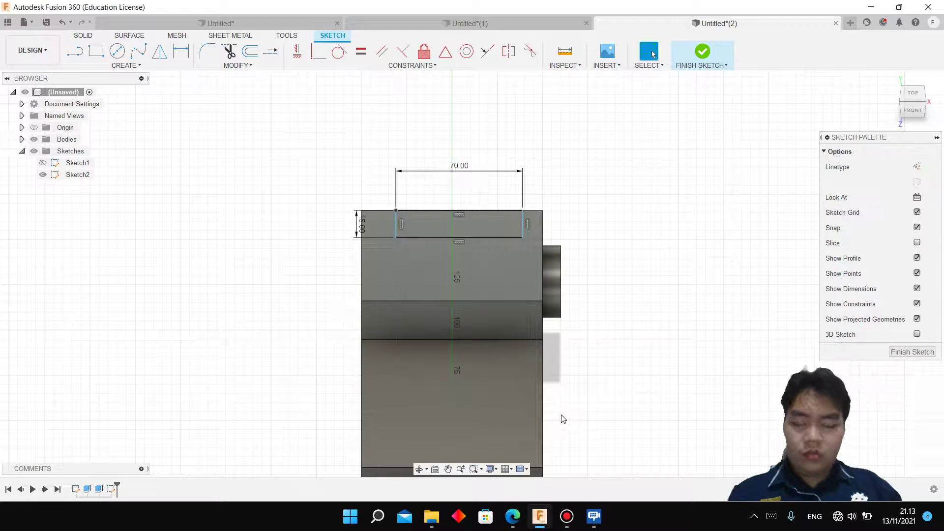
Dimension the rectangle 15 mm from the face's left edge and finish the sketch
key("d")
left_click(397, 224)
left_click(363, 212)
left_click(367, 162)
type("15")
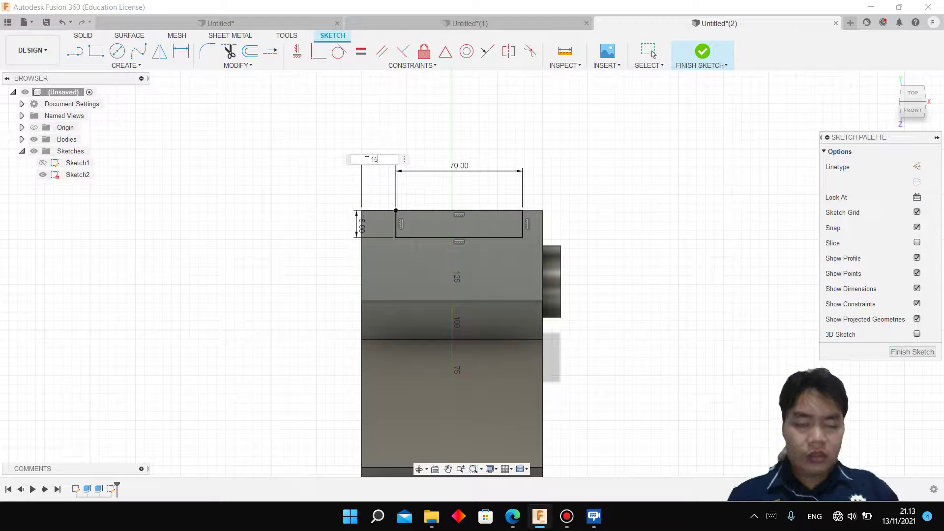
key("Return")
left_click(703, 52)
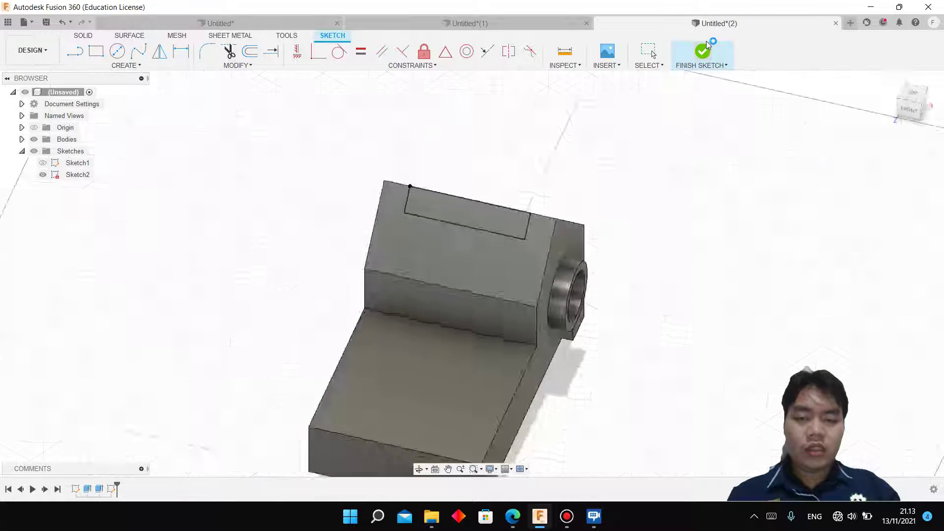
Extrude-cut the 70 by 15 rectangle into the slanted top as an open slot
key("e")
left_click(471, 195)
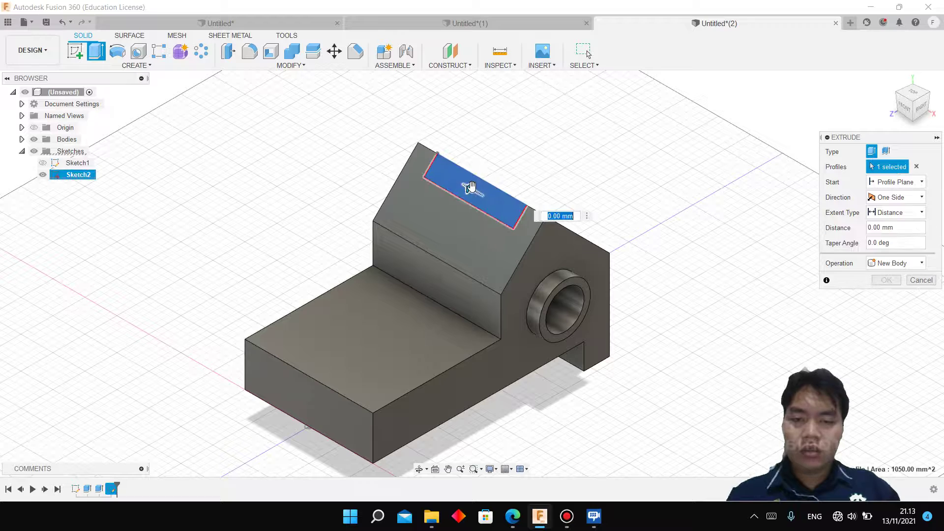
left_click_drag(489, 211, 707, 325)
key("Return")
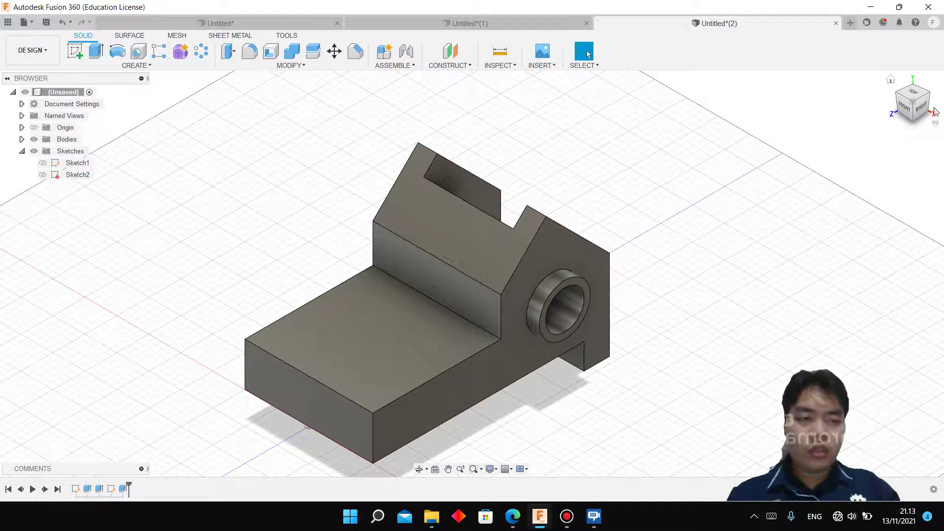
middle_click_drag(872, 103, 605, 426, "shift")
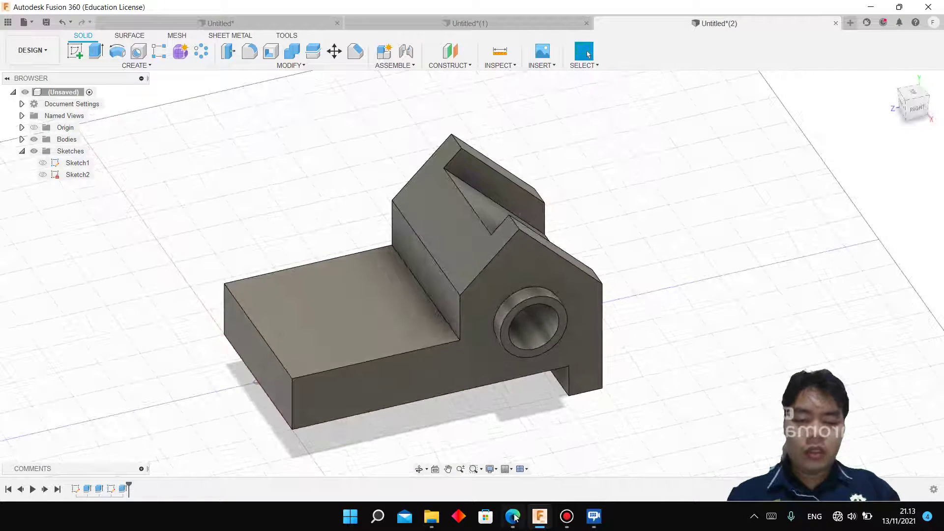
Review the exercise drawing for the next features of the bracket
left_click(513, 517)
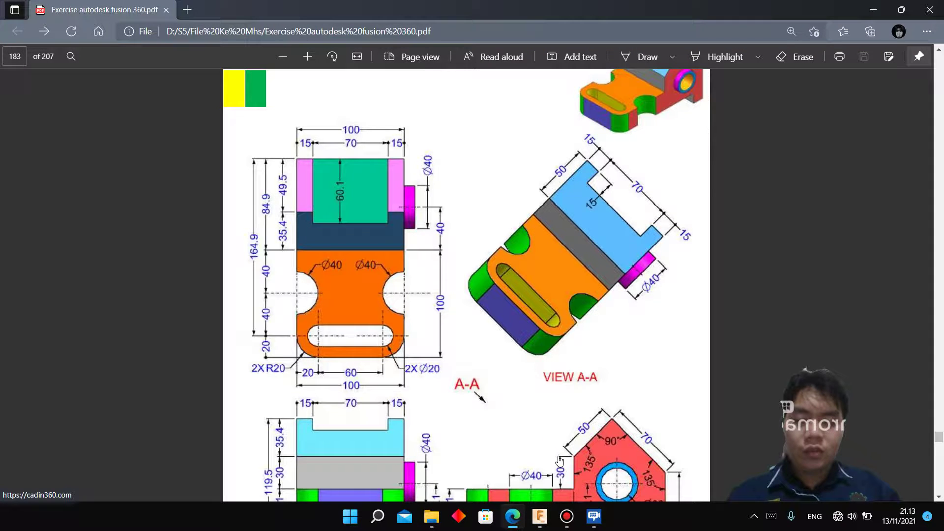
scroll(541, 443, "down", 3)
scroll(524, 443, "up", 1)
scroll(508, 429, "up", 1)
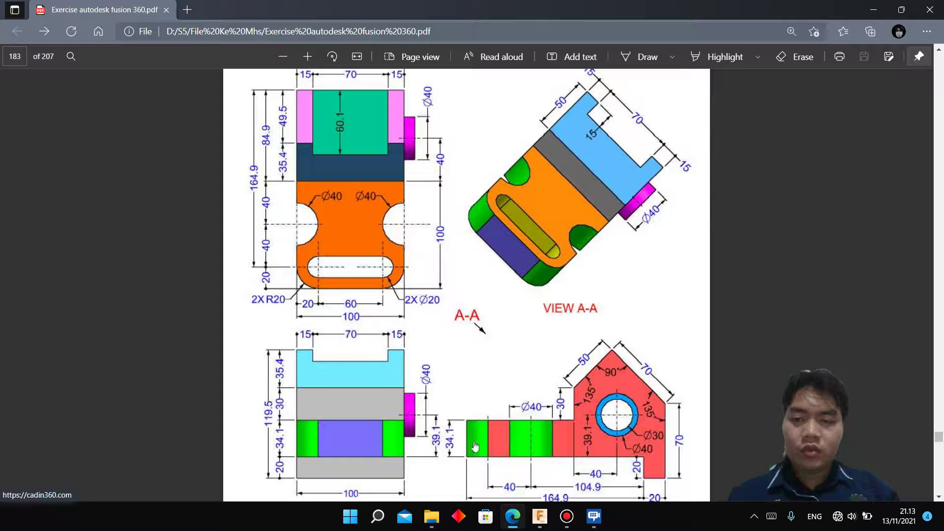
left_click(513, 516)
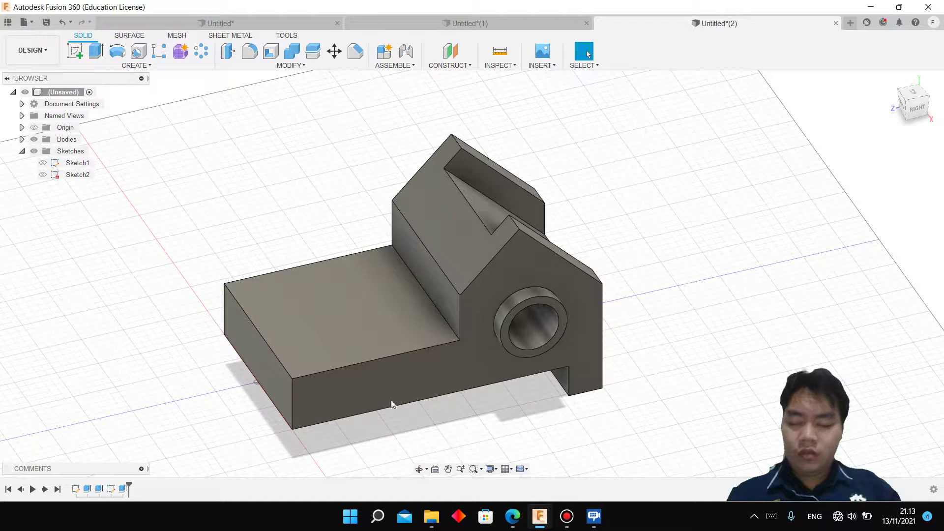
Place a flat-bottomed hole with 40 depth on the base's top face
left_click(137, 66)
left_click(86, 208)
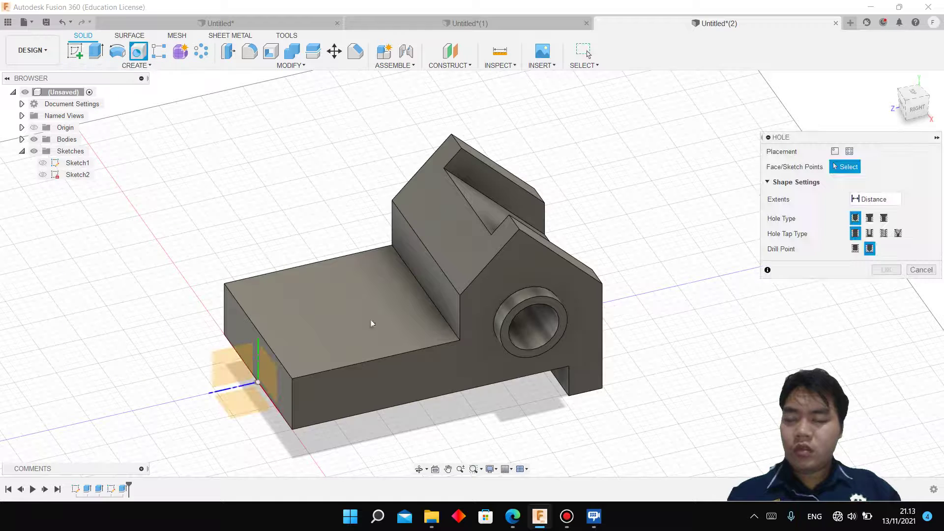
left_click(385, 340)
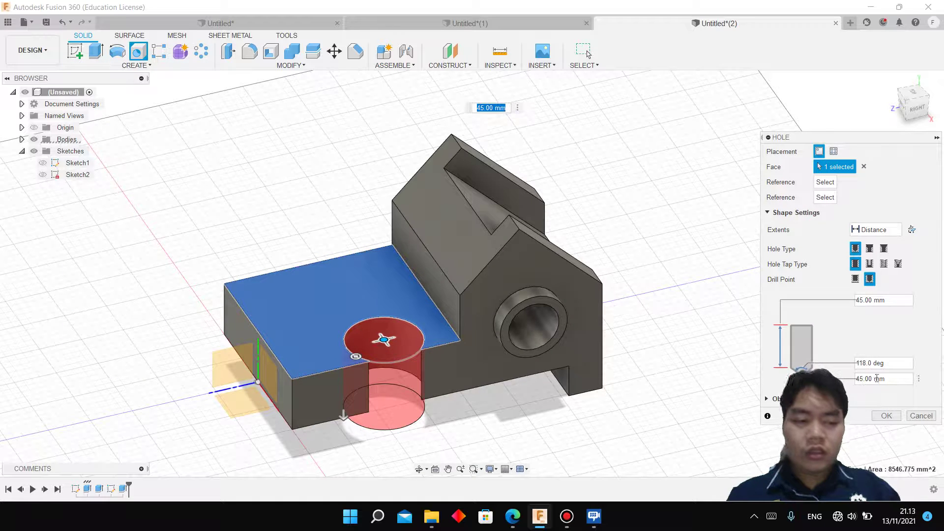
left_click(856, 278)
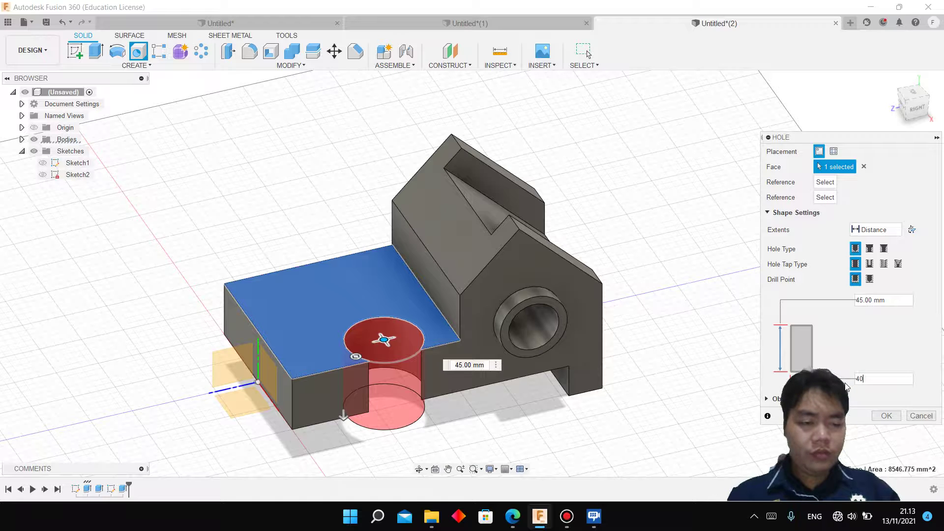
type("40")
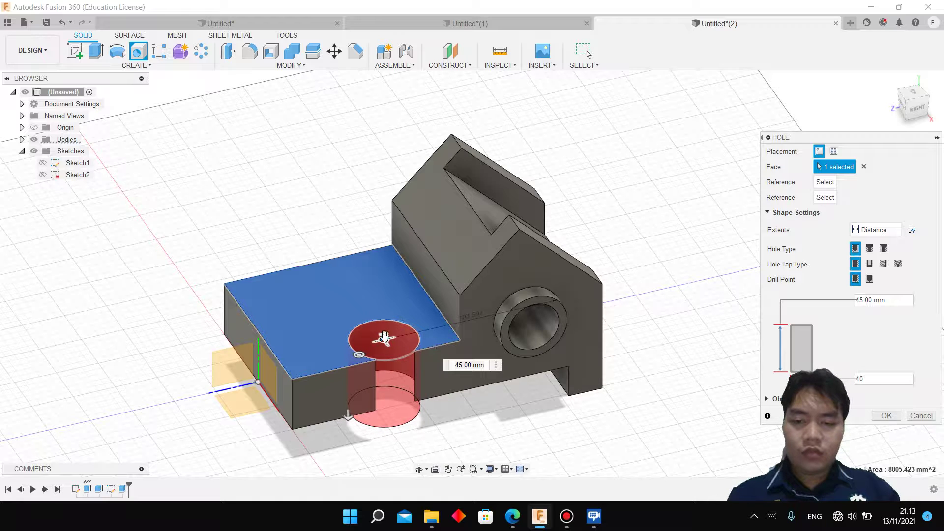
left_click_drag(384, 338, 390, 358)
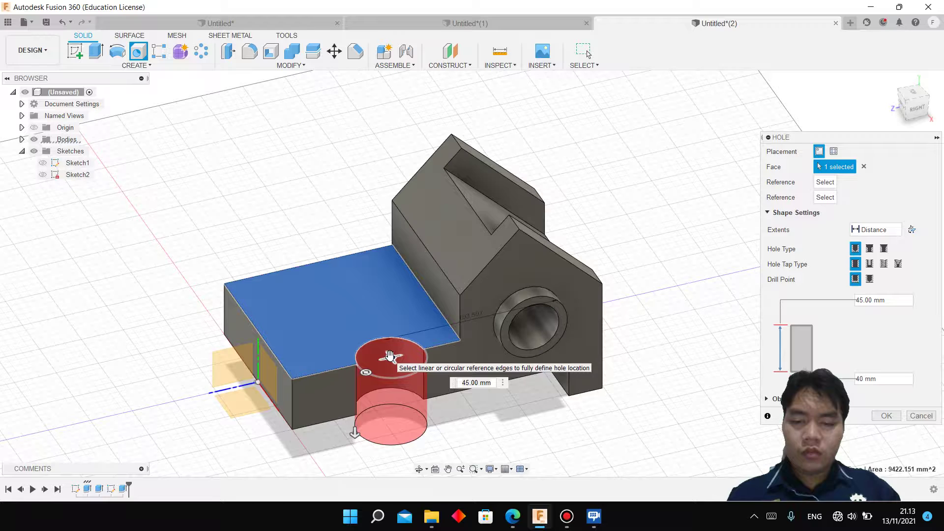
left_click_drag(390, 355, 378, 352)
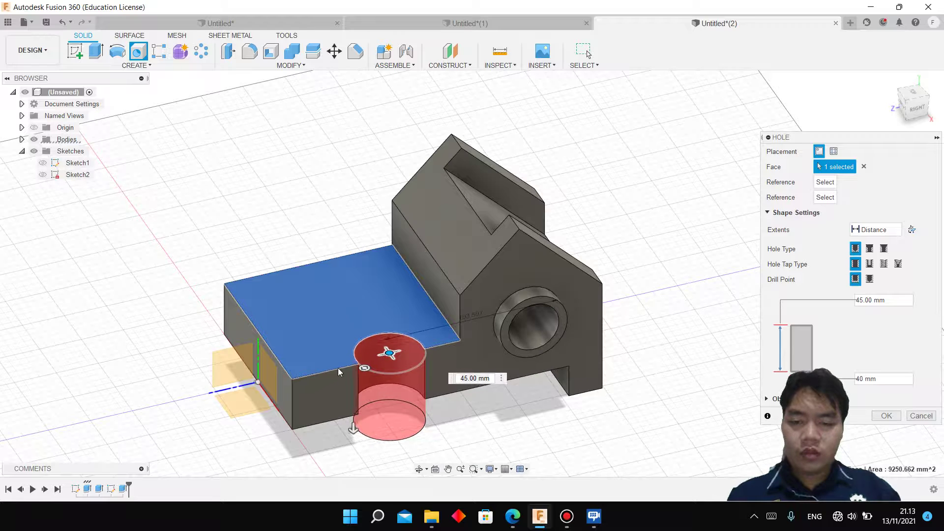
Position the hole 100 mm and 40 mm from two base edges and create it
left_click(314, 265)
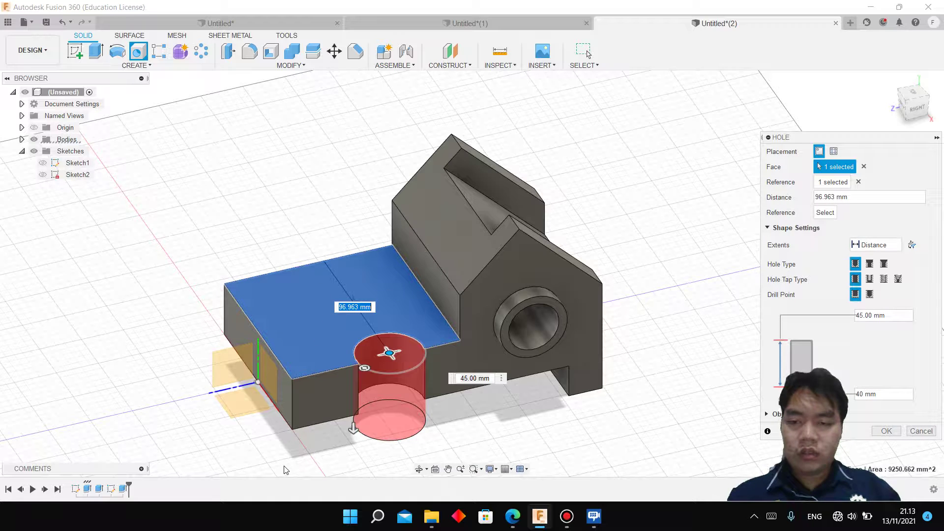
type("4")
key("BackSpace")
type("100")
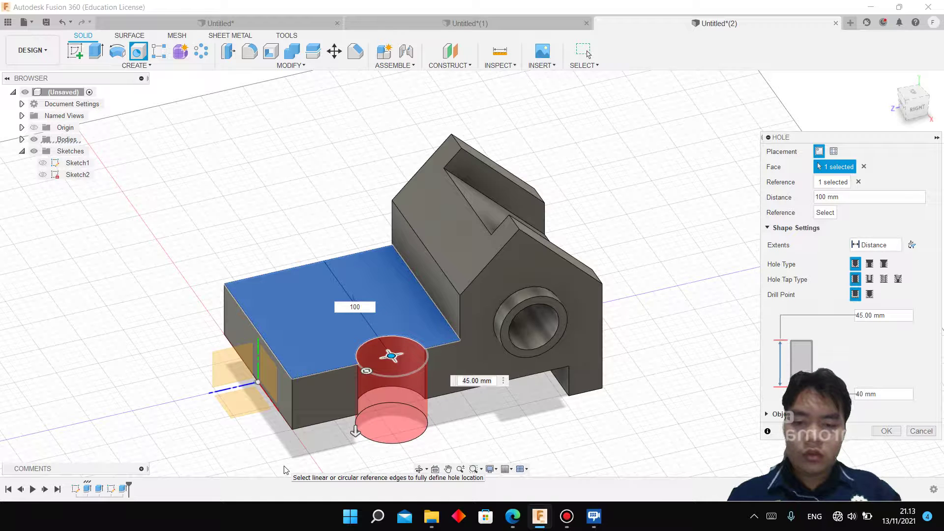
key("alt+Tab")
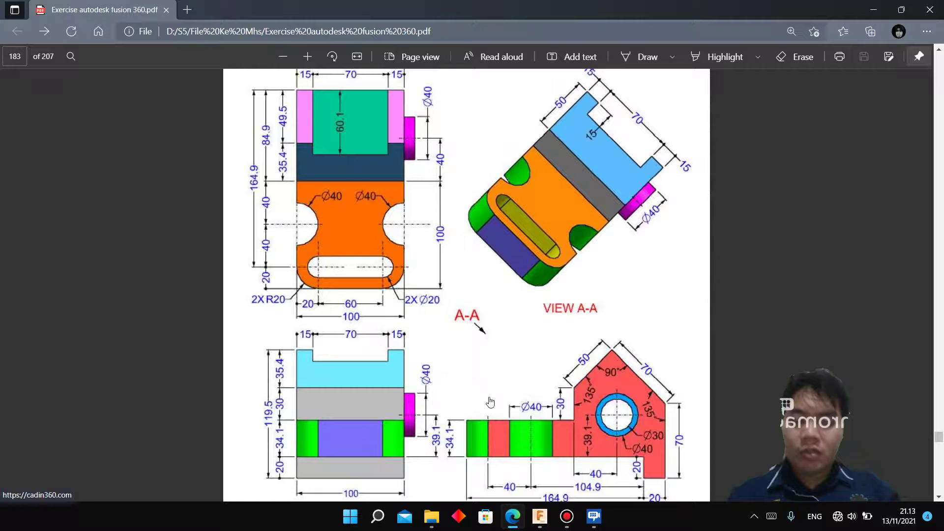
left_click(512, 519)
left_click(443, 316)
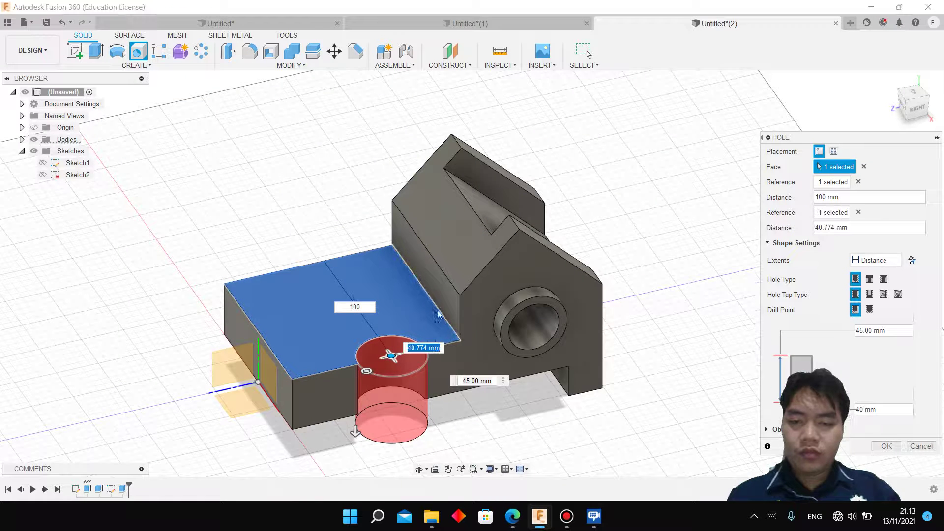
type("40")
key("Return")
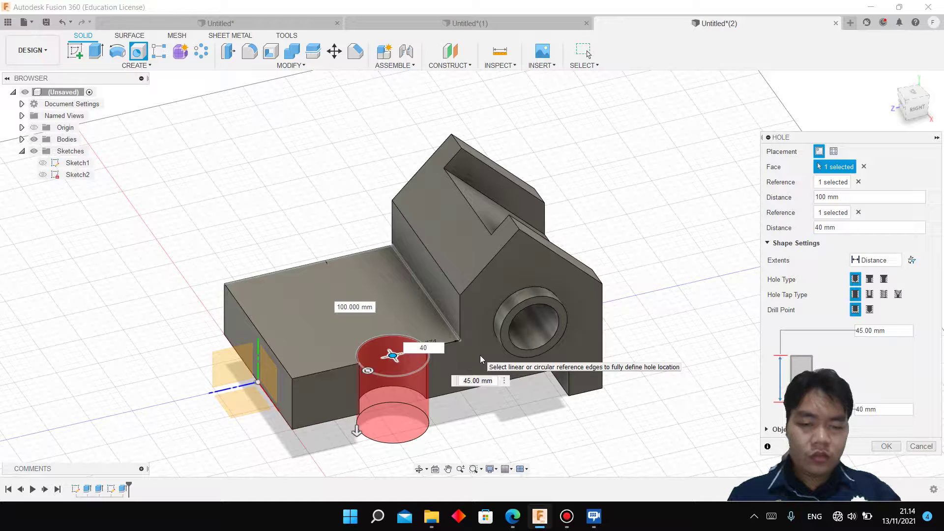
key("Return")
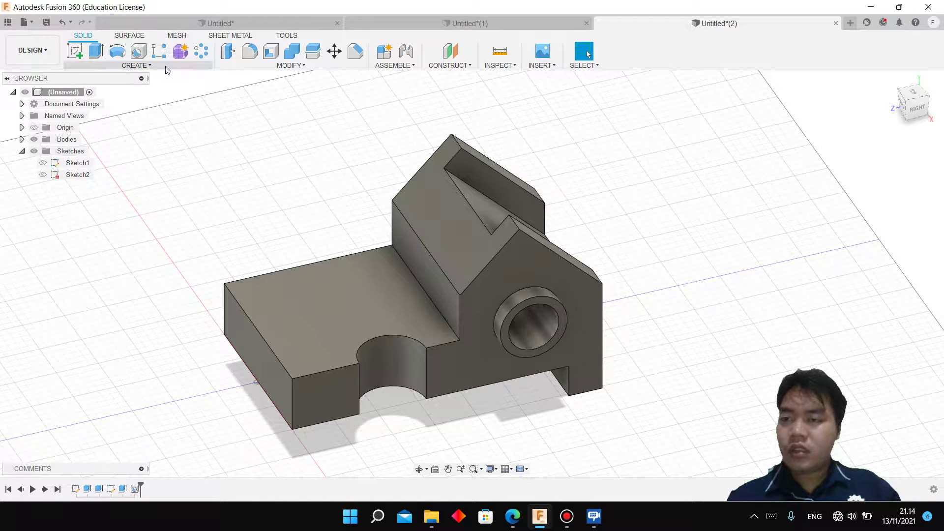
Mirror the Hole1 notch feature across the mid plane to the base's opposite side
left_click(137, 65)
left_click(98, 316)
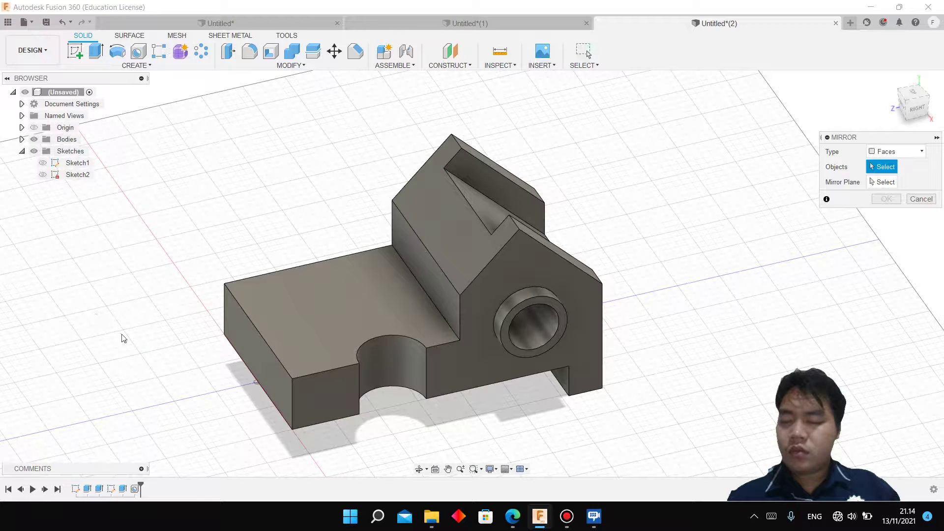
left_click(880, 153)
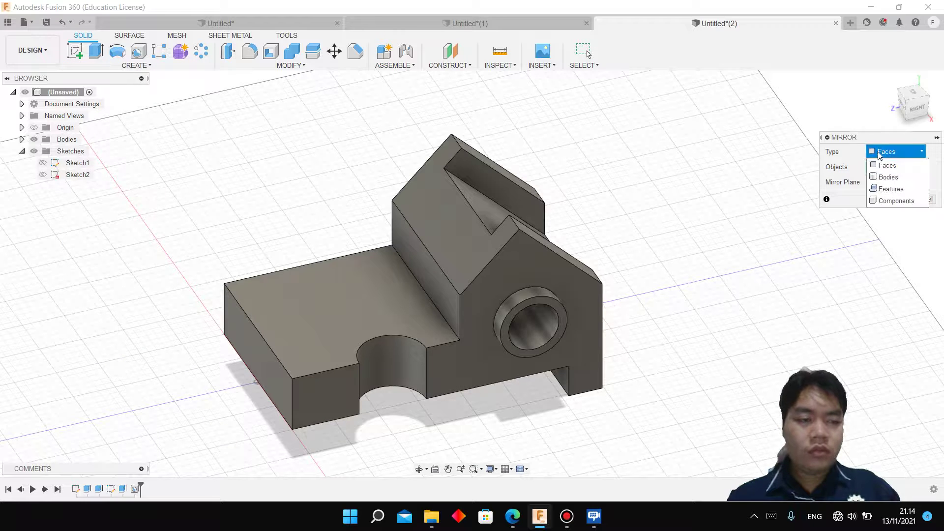
left_click(891, 189)
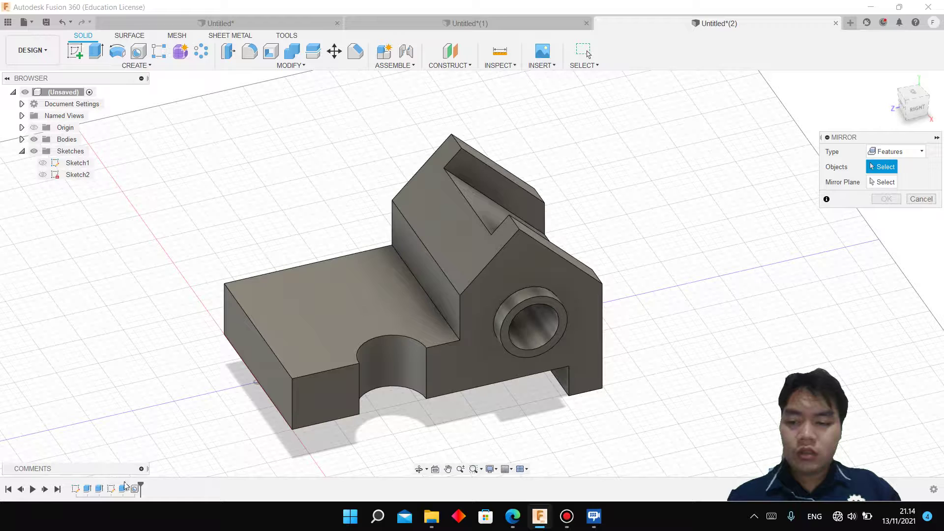
left_click(134, 489)
left_click(905, 200)
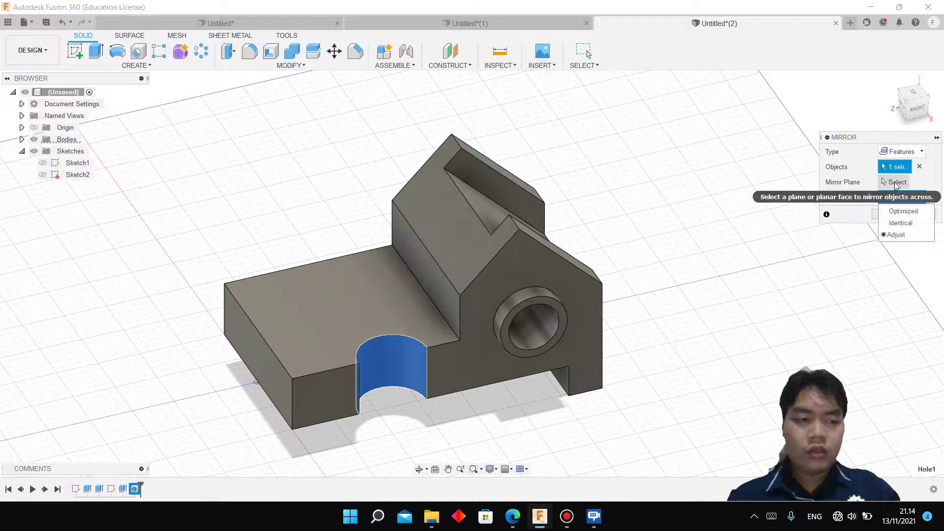
left_click(223, 366)
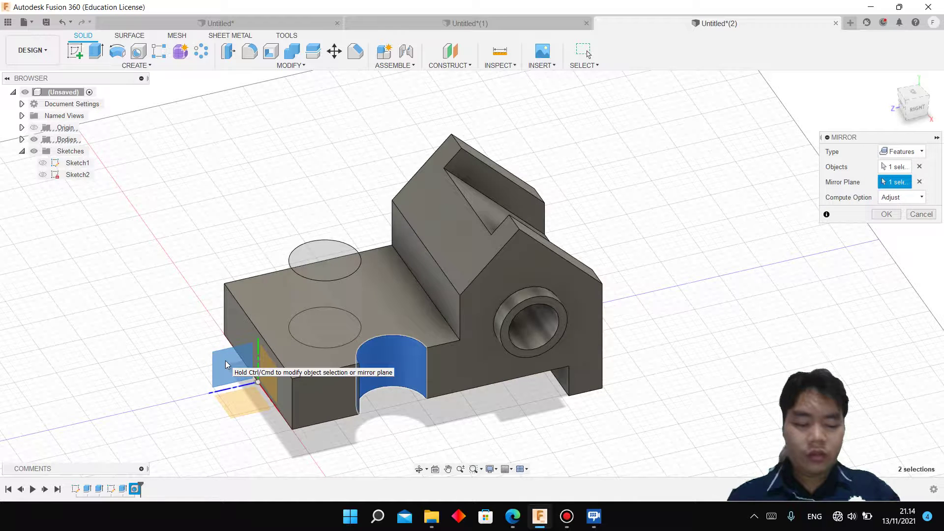
key("Return")
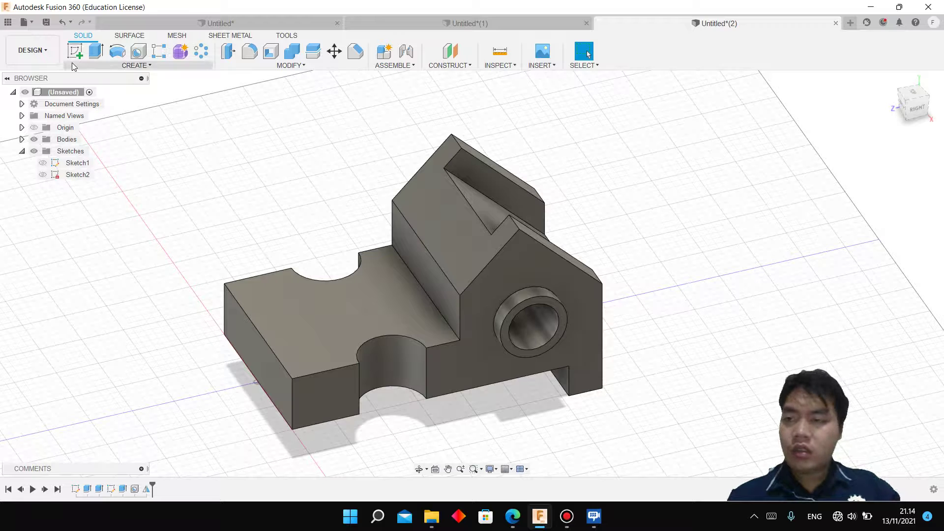
Fillet the two outer vertical base corners with a 10 mm radius
left_click(254, 58)
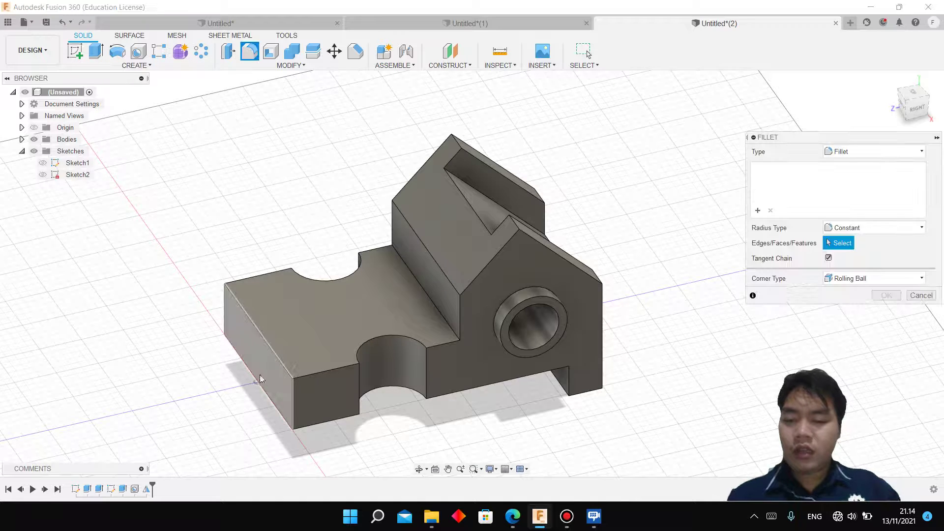
left_click(292, 398)
left_click(223, 301)
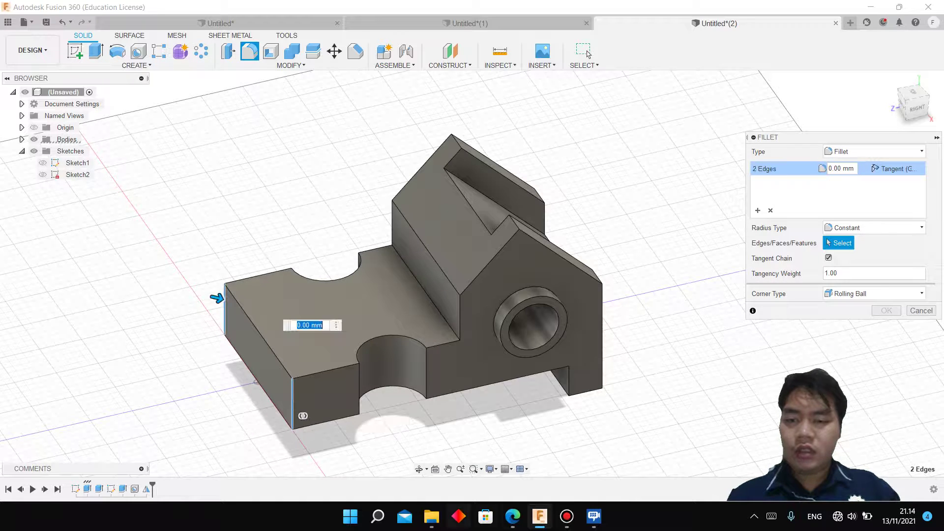
left_click(511, 520)
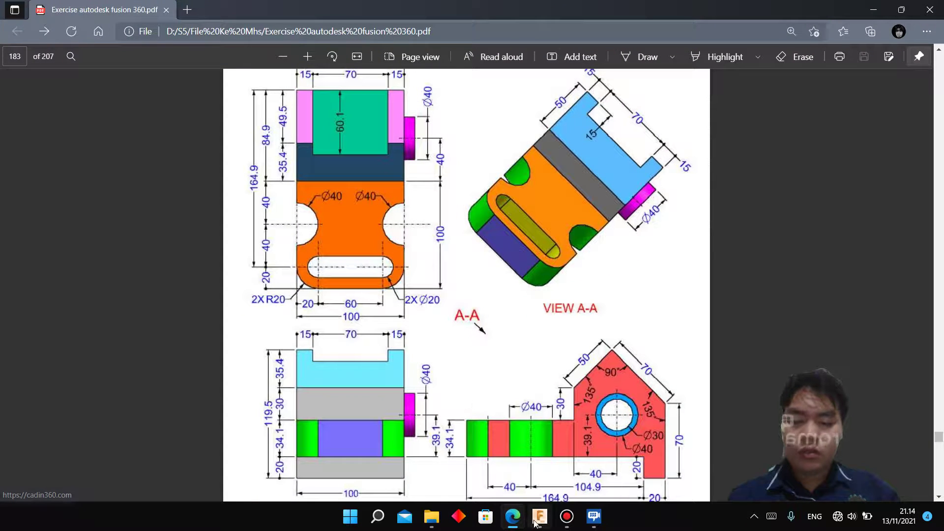
mouse_move(539, 516)
type("10")
key("Return")
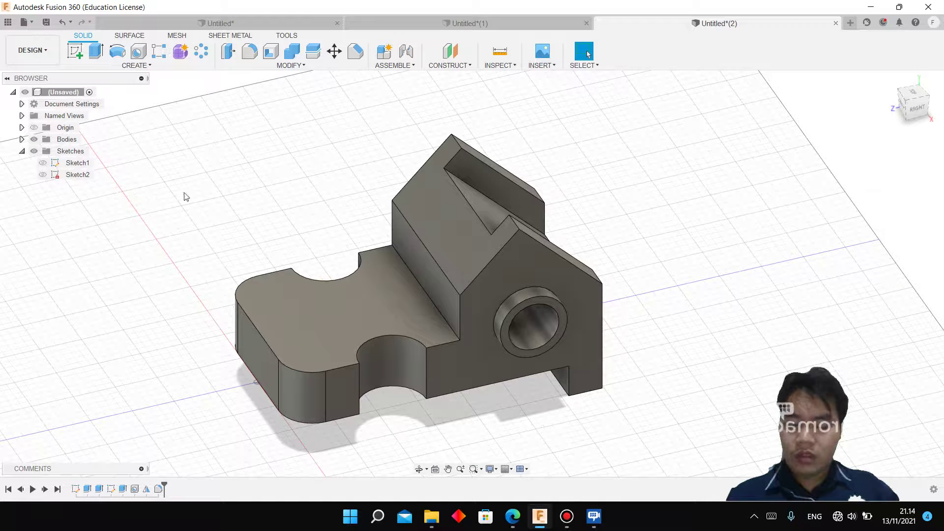
left_click(75, 51)
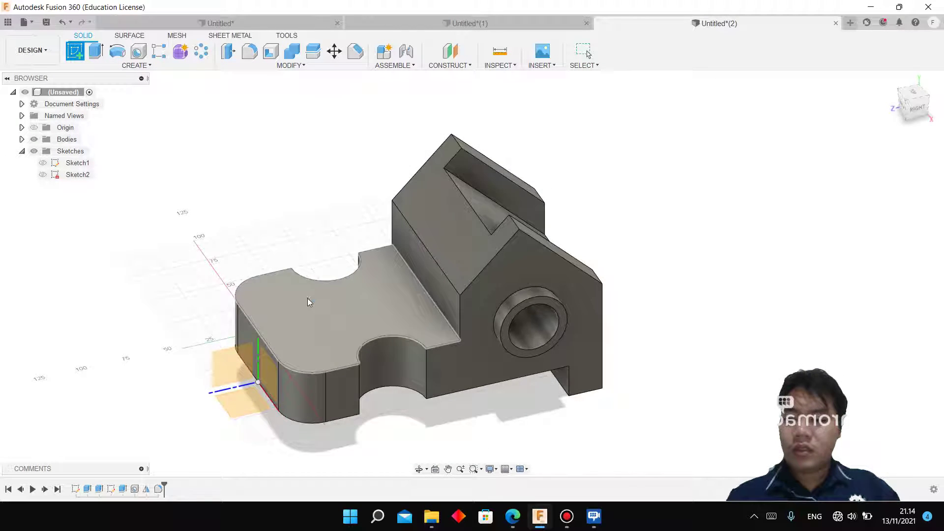
Sketch on the base top face and project its outline into the sketch
left_click(308, 298)
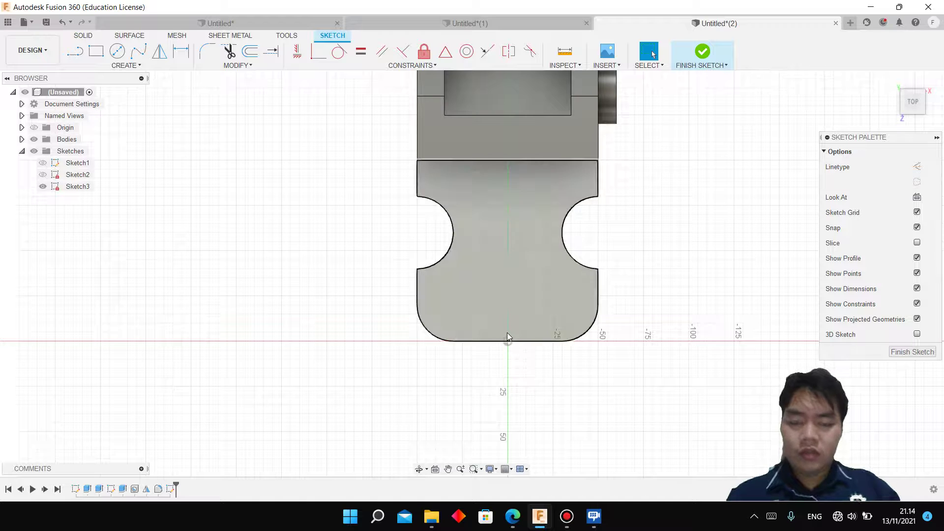
key("p")
left_click(516, 307)
key("Return")
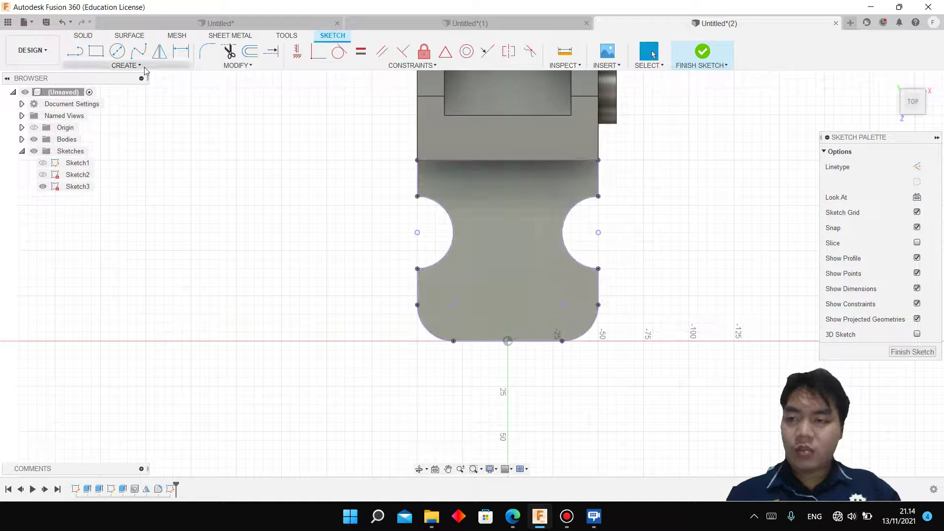
Draw a 20 mm wide center-to-center slot beside the rounded base end
left_click(142, 67)
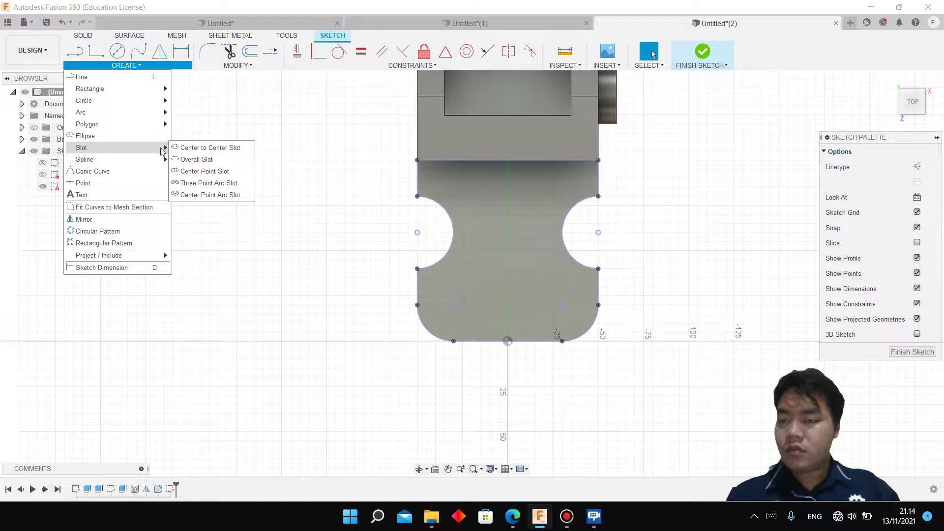
left_click(207, 147)
left_click(513, 517)
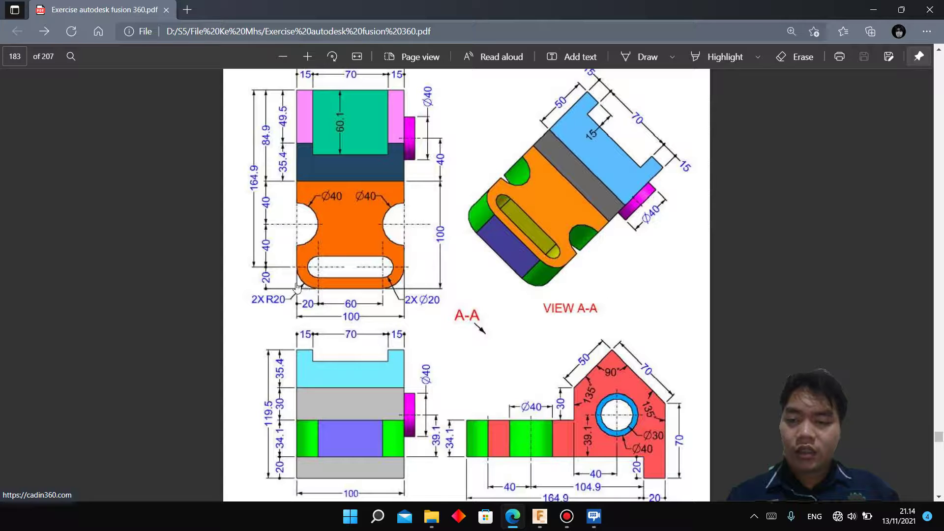
left_click(540, 516)
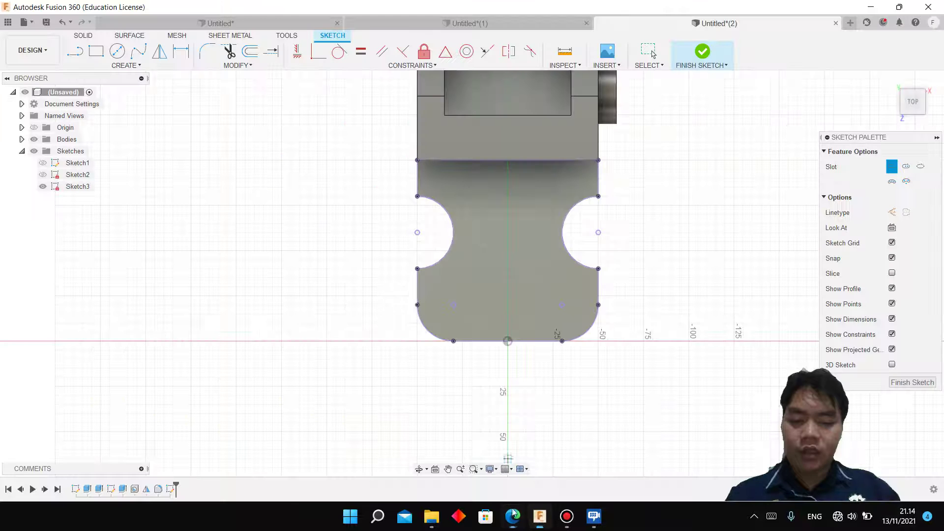
left_click(453, 305)
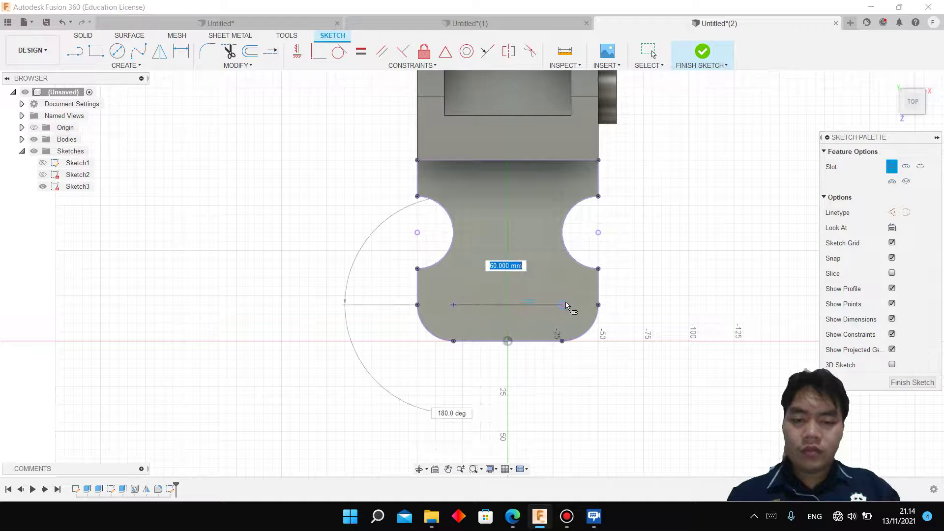
left_click(573, 305)
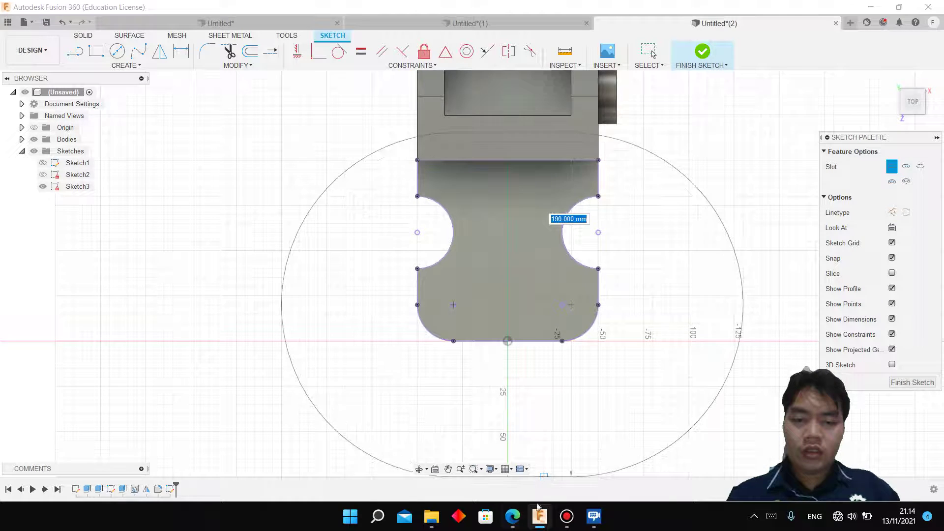
left_click(521, 530)
mouse_move(539, 516)
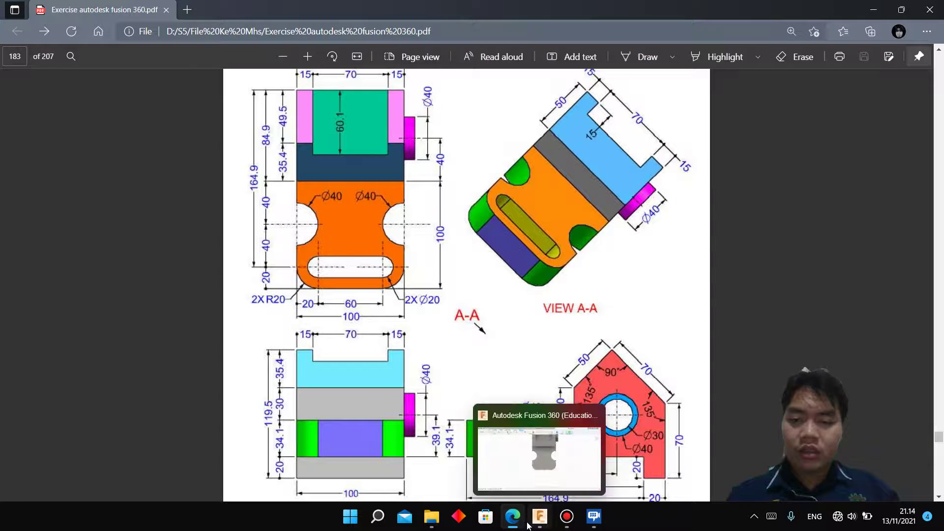
left_click(535, 524)
type("20")
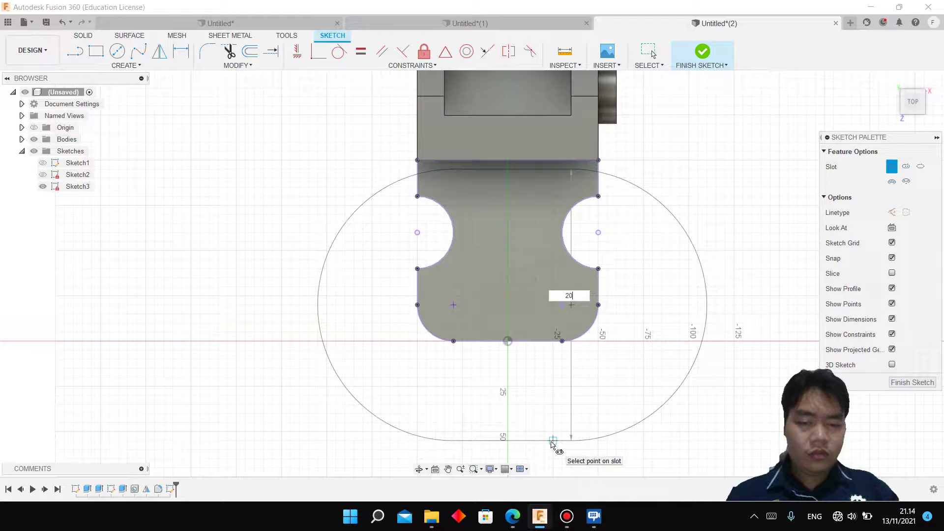
key("Return")
Extrude-cut the slot profile through the base and hide all sketches
left_click(702, 58)
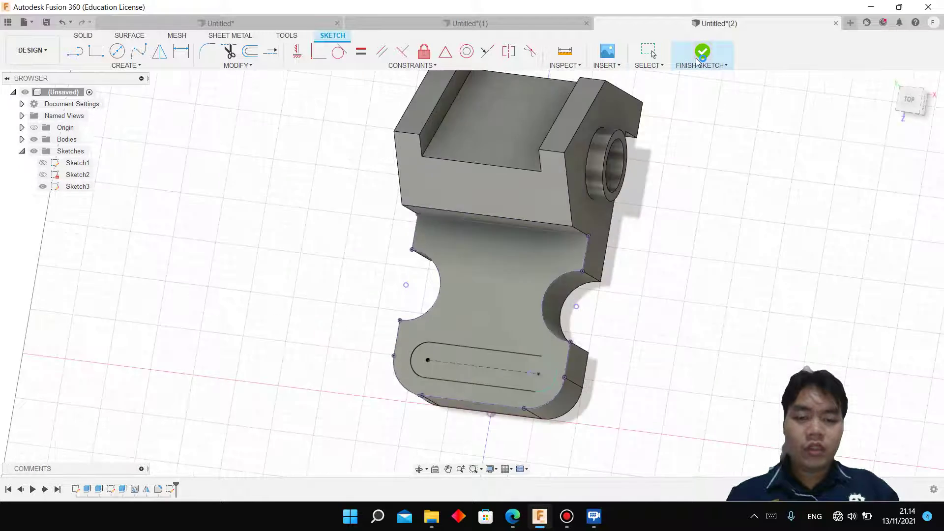
key("e")
left_click(306, 336)
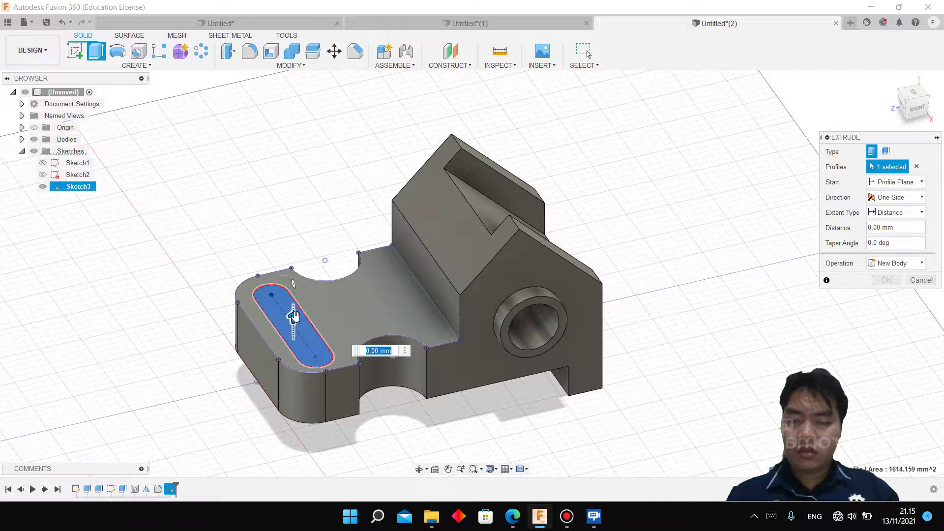
left_click_drag(292, 320, 295, 438)
key("Return")
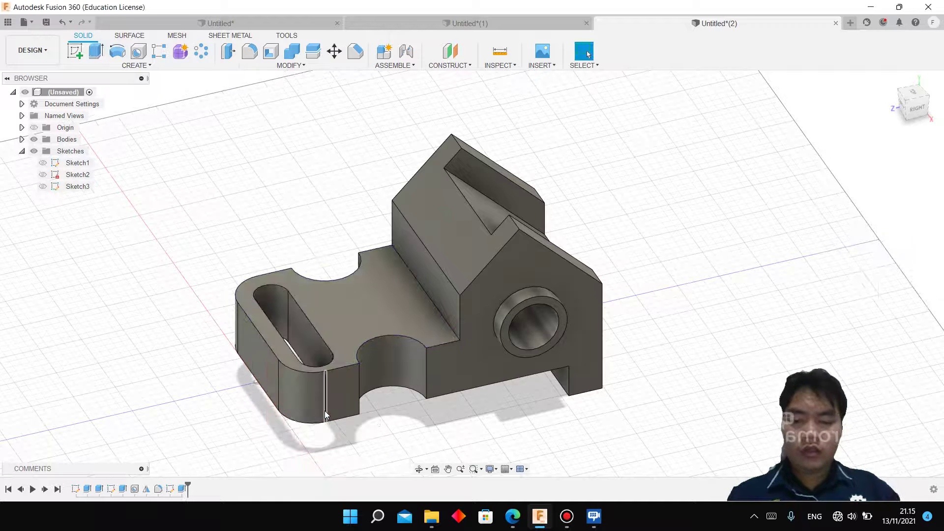
left_click(34, 151)
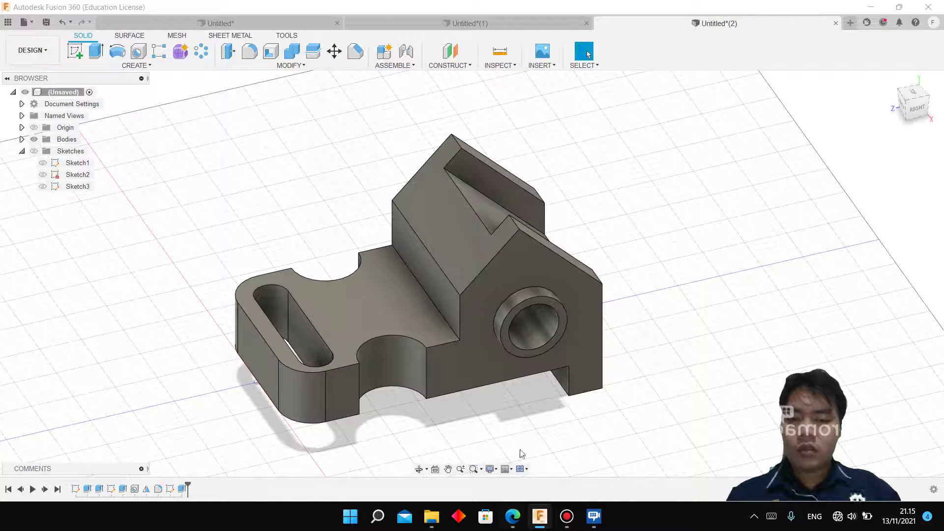
left_click(513, 516)
scroll(539, 462, "up", 4)
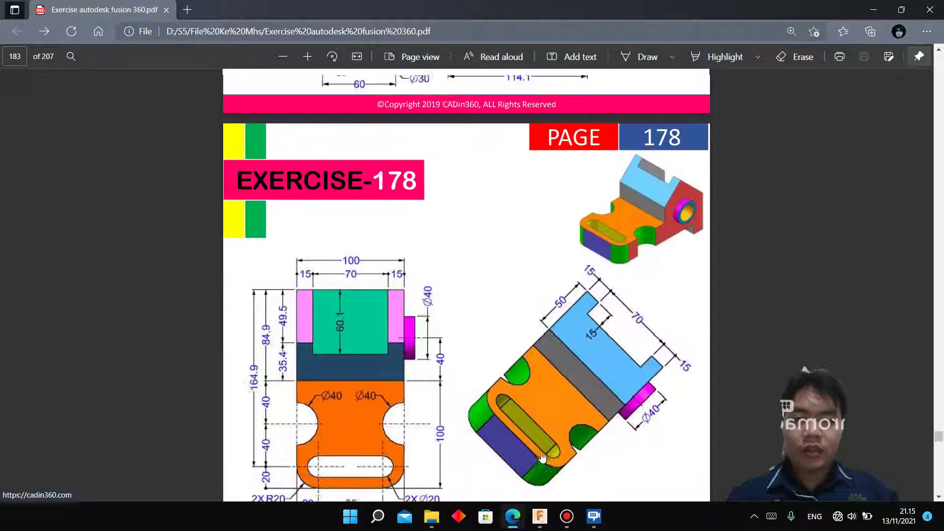
left_click(540, 516)
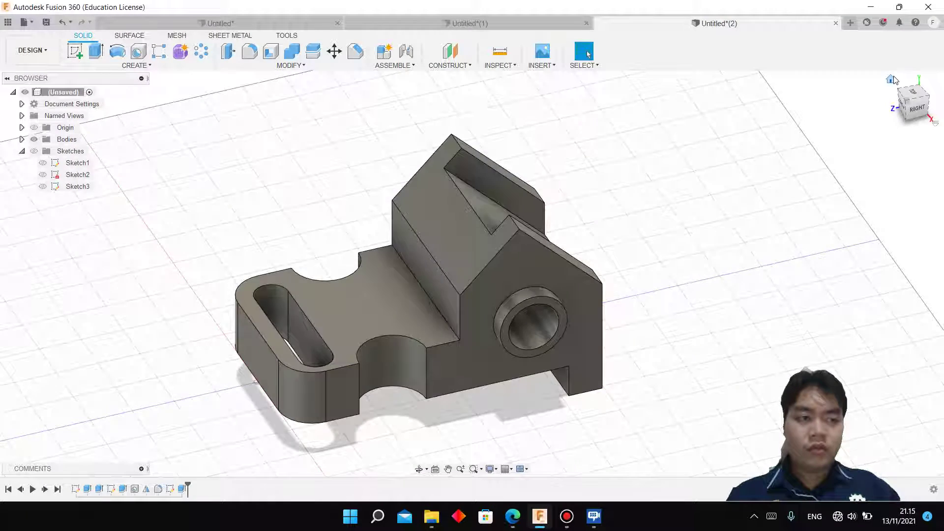
left_click(892, 80)
left_click(513, 516)
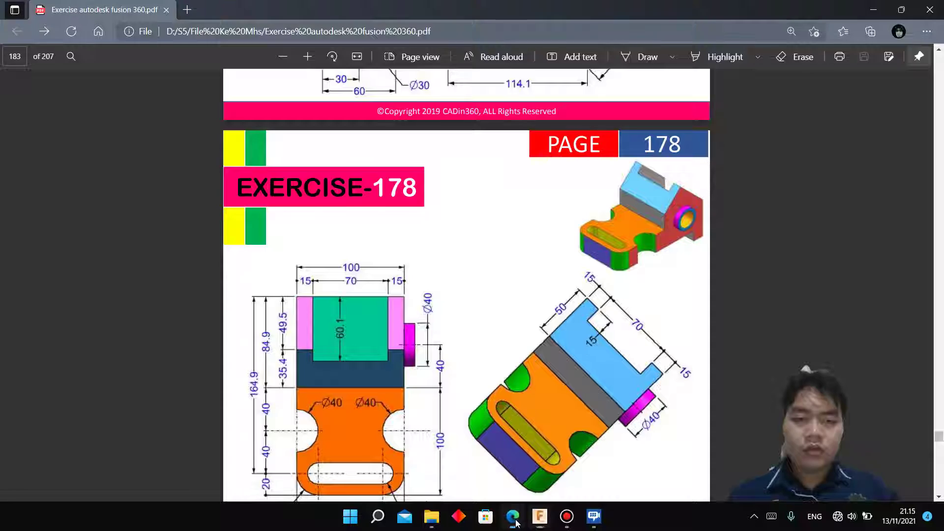
scroll(535, 472, "down", 2)
left_click(540, 516)
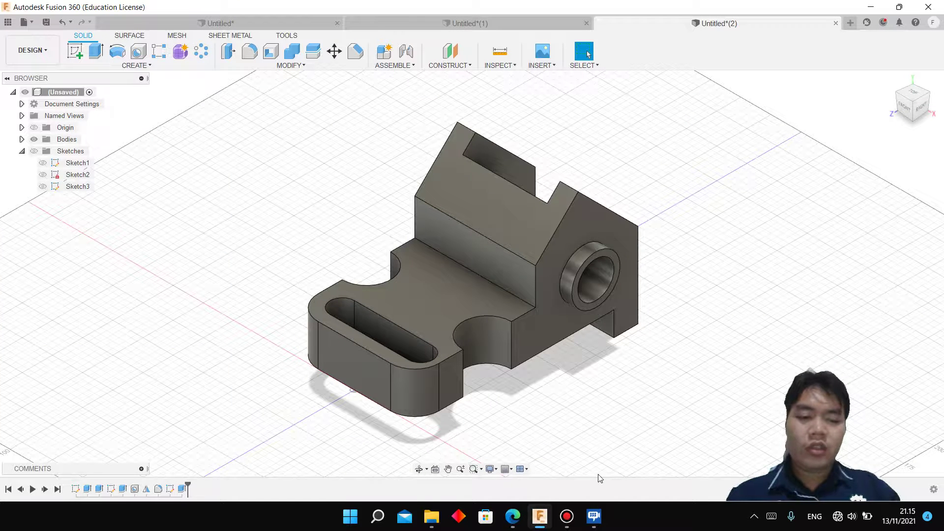
left_click(573, 522)
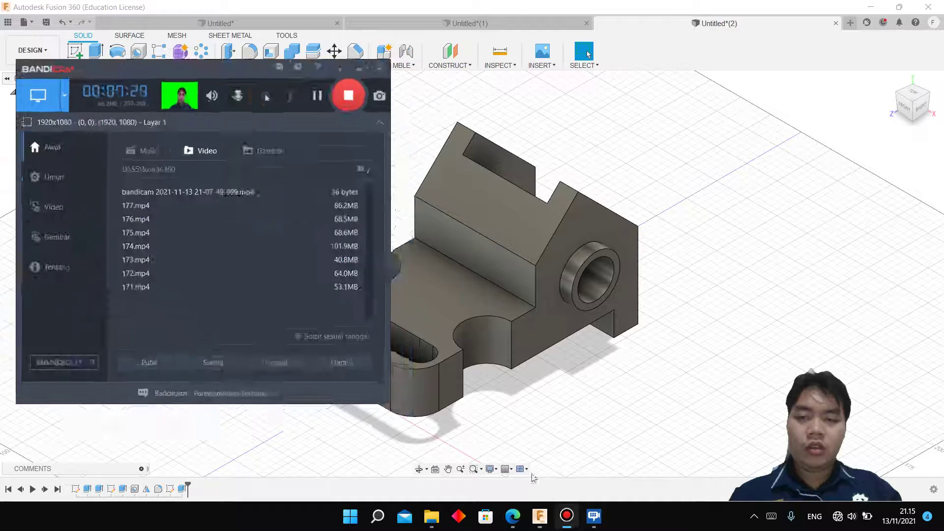